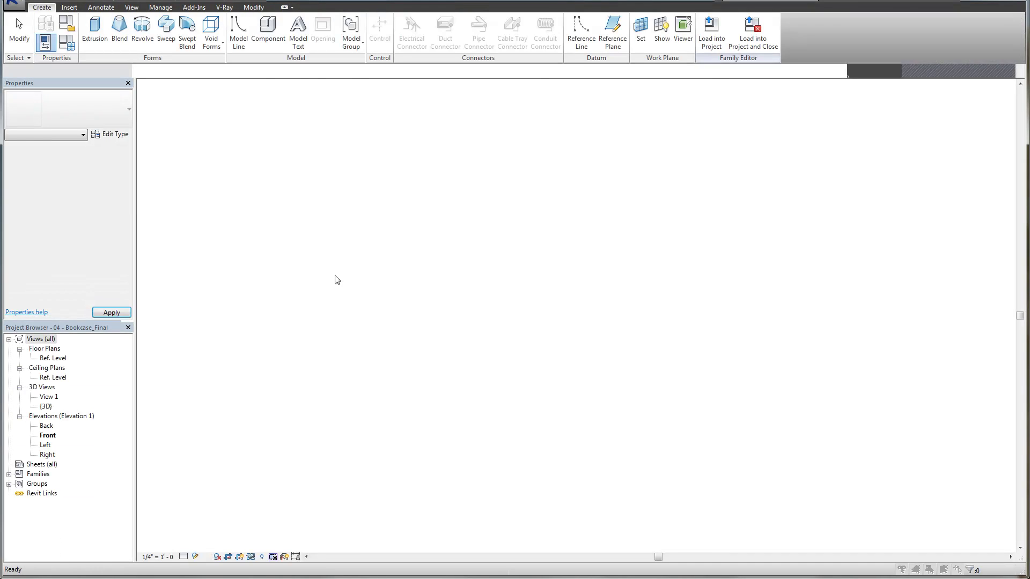
Step: Save the bookcase family as a new family file named "09 - Bookcase Types"
click(13, 4)
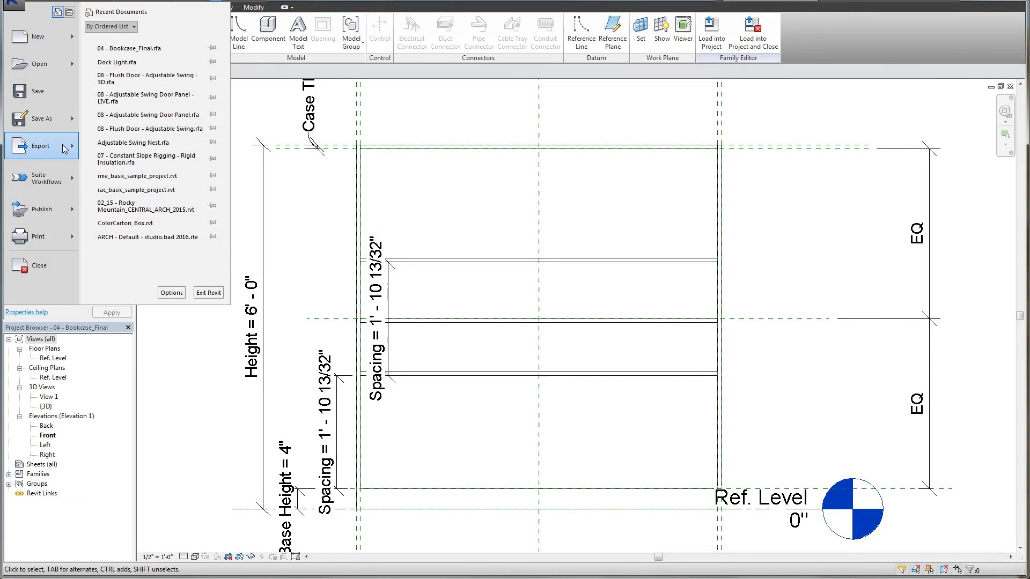
mouse_move(67, 124)
click(125, 84)
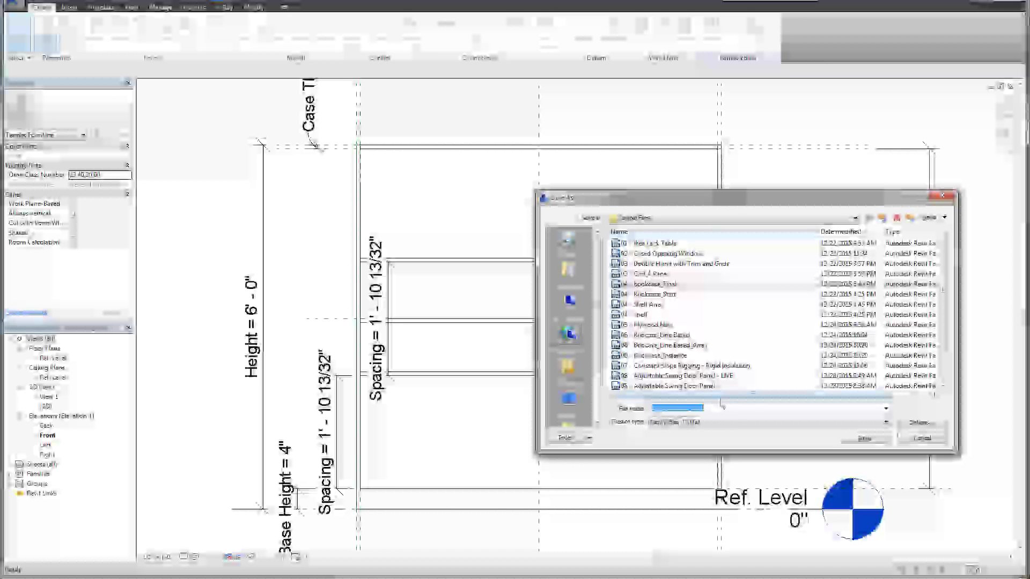
text(09)
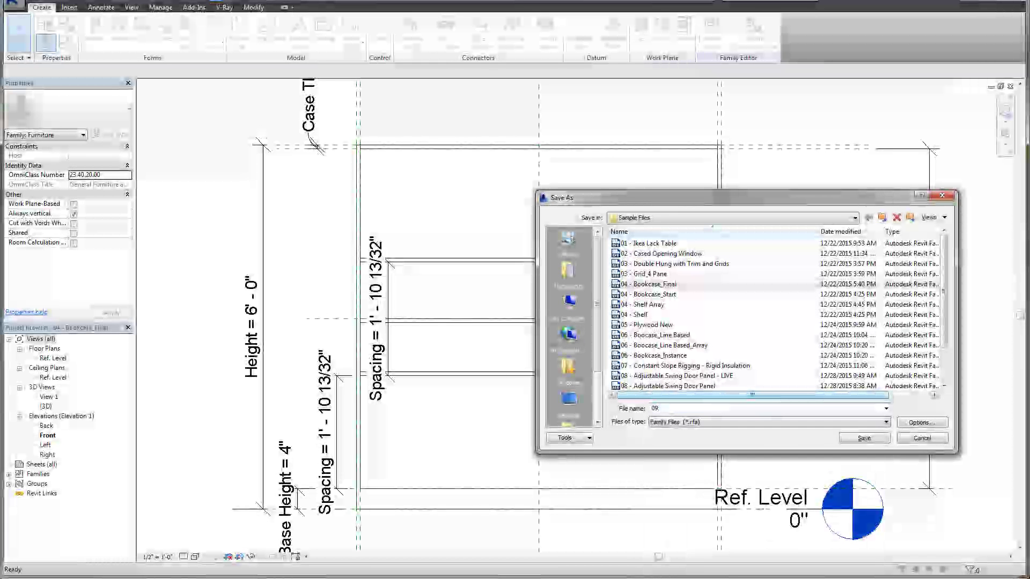
text( - Bookcase Typese Final)
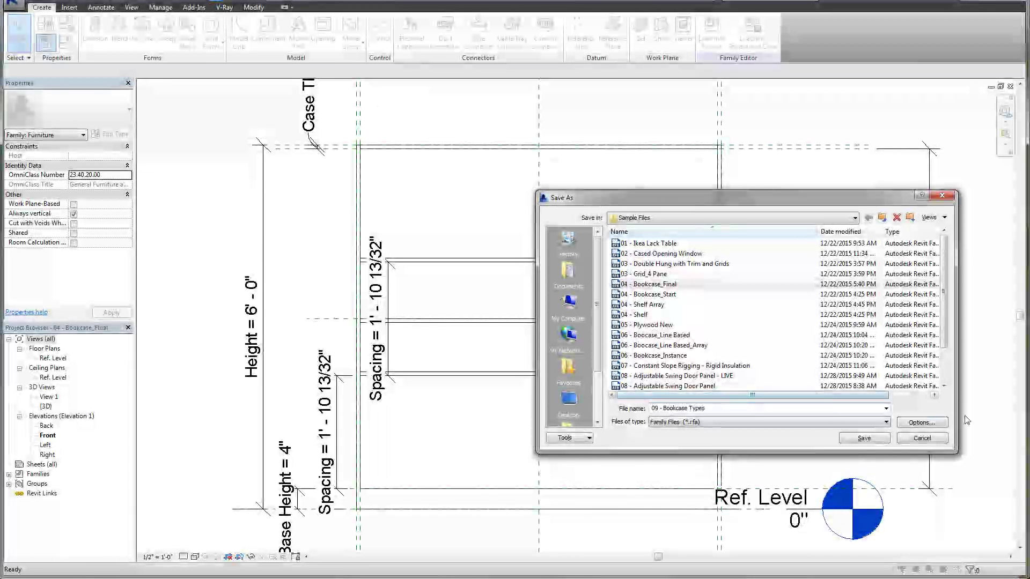
click(922, 423)
key(Return)
click(861, 438)
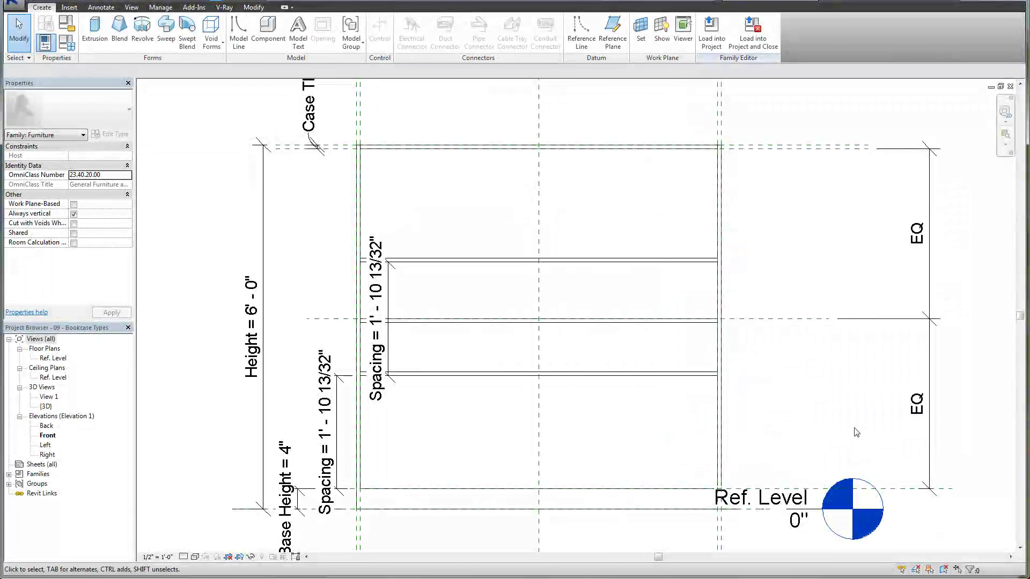
Step: Open the bookcase family's Family Types settings and place the dialog clear of most of the elevation
scroll(789, 384, down, 2)
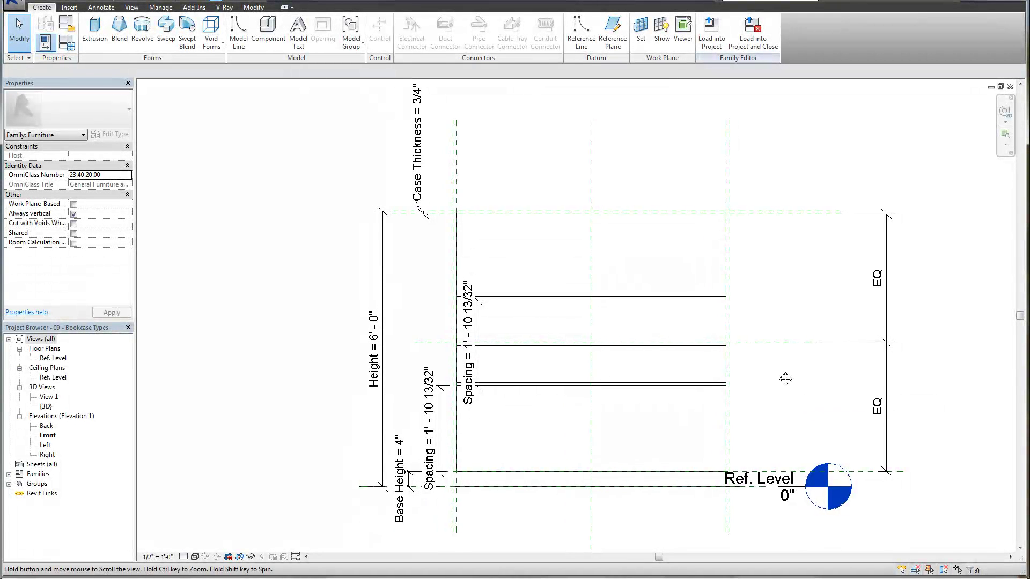
middle_drag(786, 374, 757, 379)
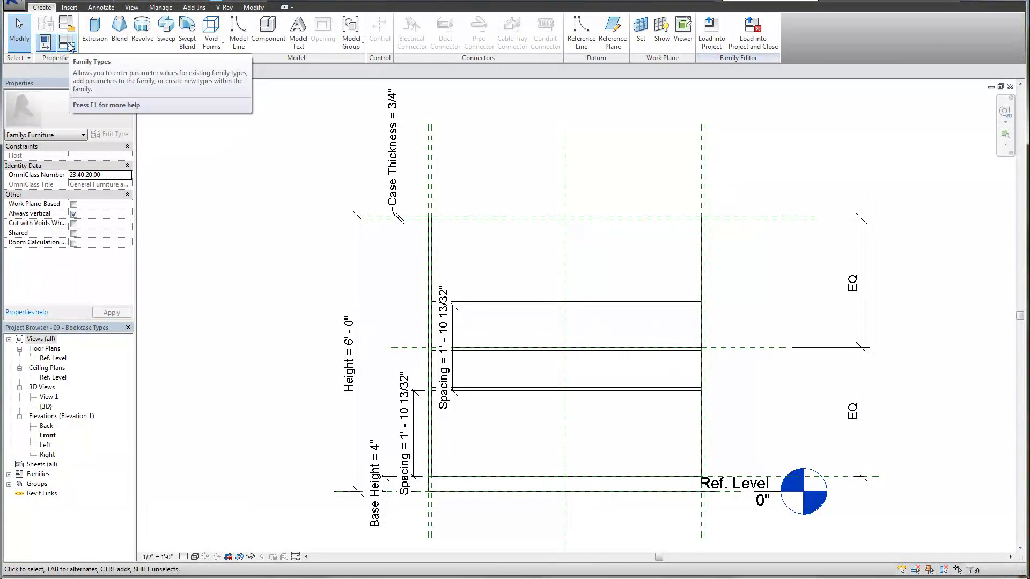
click(64, 20)
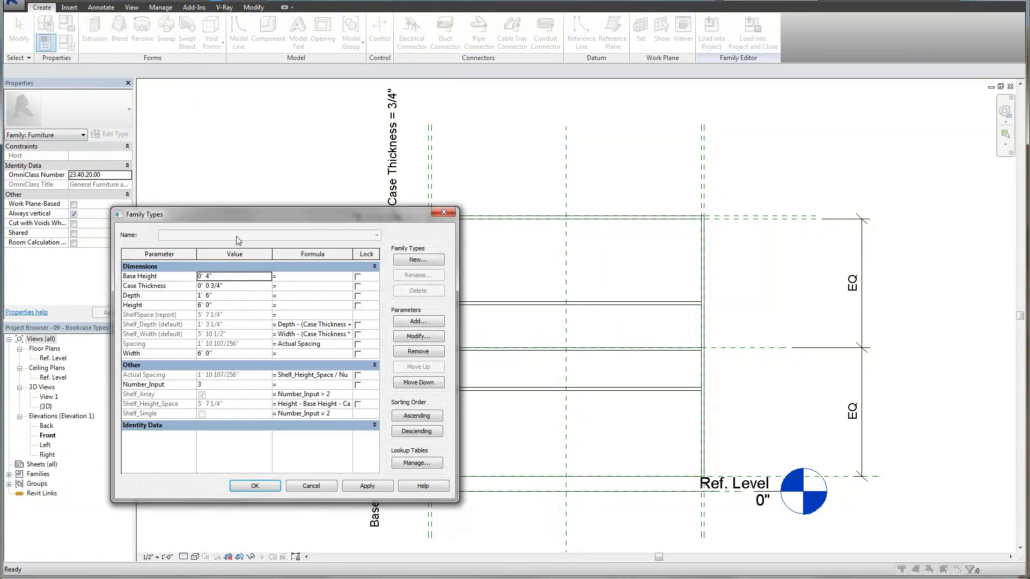
drag(217, 217, 251, 99)
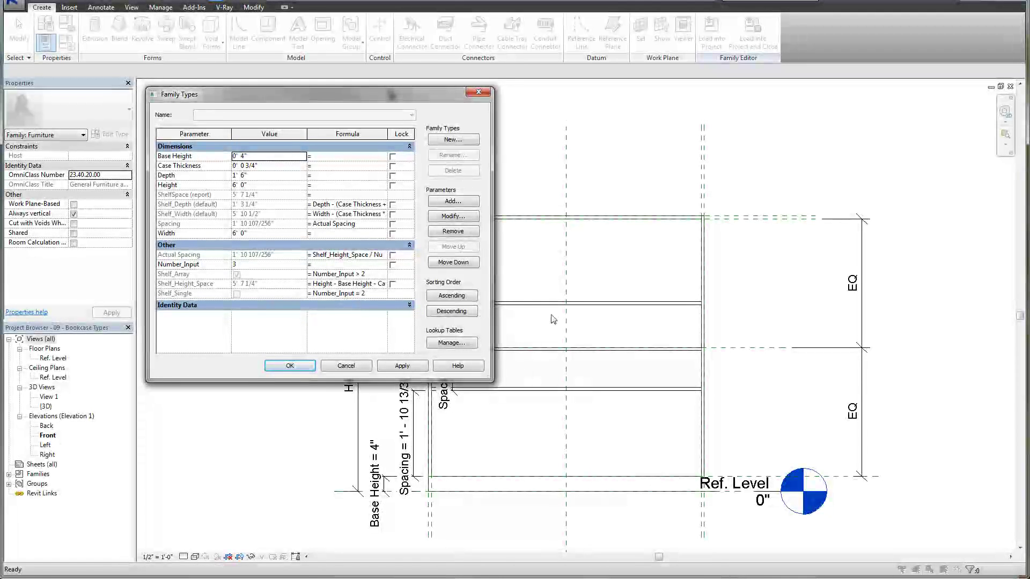
drag(362, 92, 366, 94)
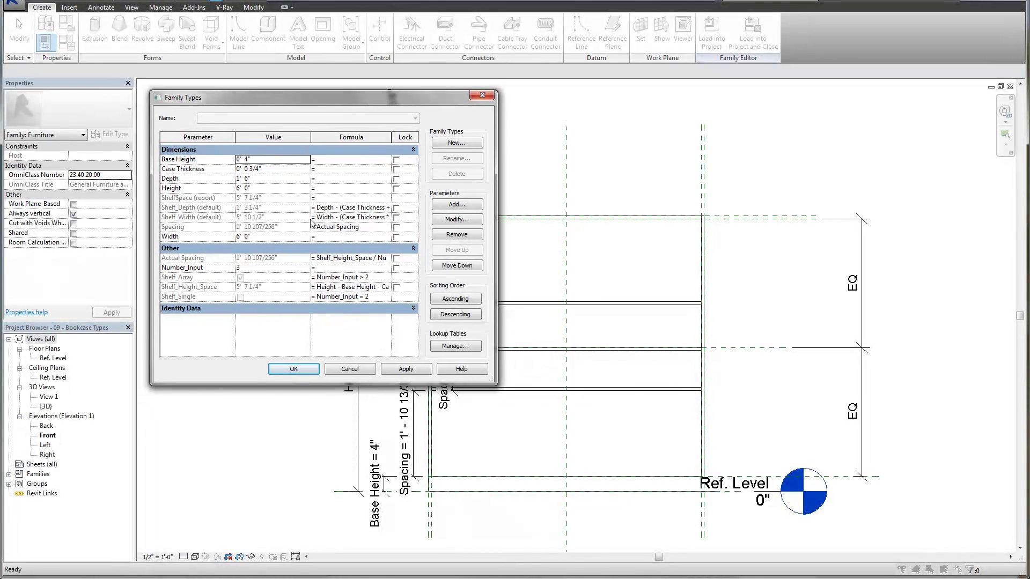
Step: Create a new family type named 36" H x 48" L - One Shelf and copy its name for reuse
click(457, 143)
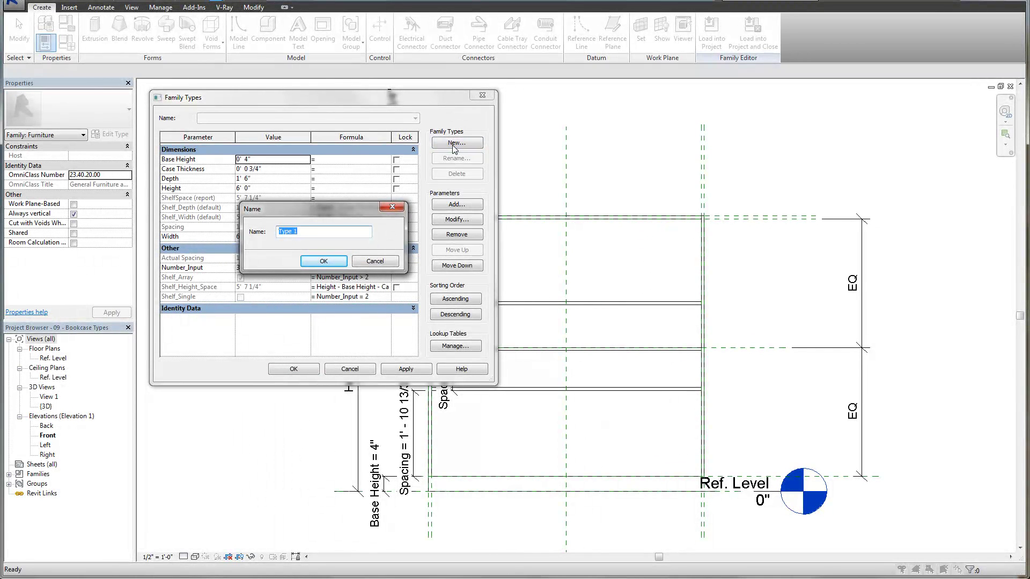
text(36)
text(" High -)
text( 1 Shelf)
key(BackSpace)
key(BackSpace)
key(BackSpace)
key(BackSpace)
key(BackSpace)
key(BackSpace)
key(BackSpace)
key(BackSpace)
key(BackSpace)
text(48" )
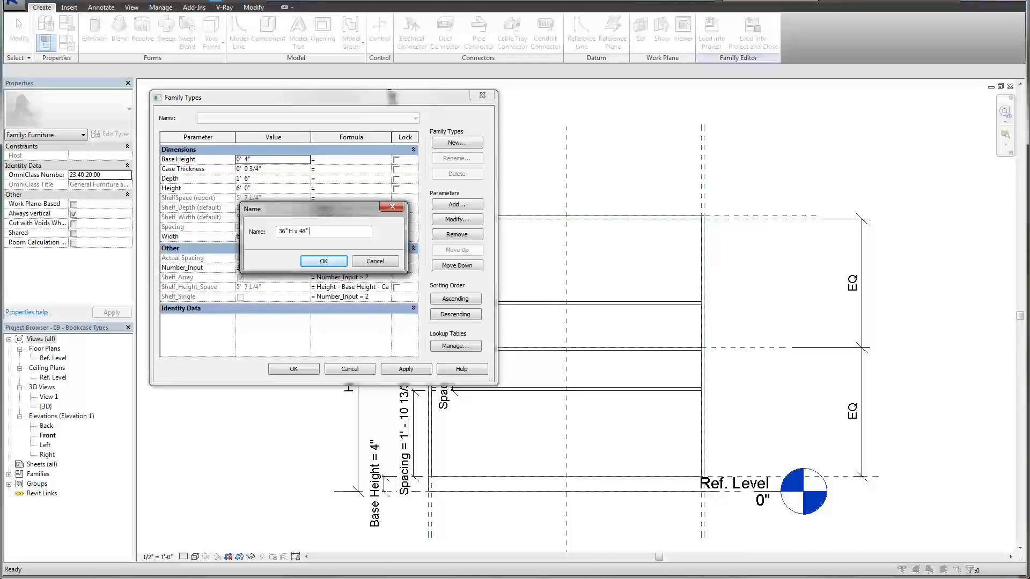
text(L - One S)
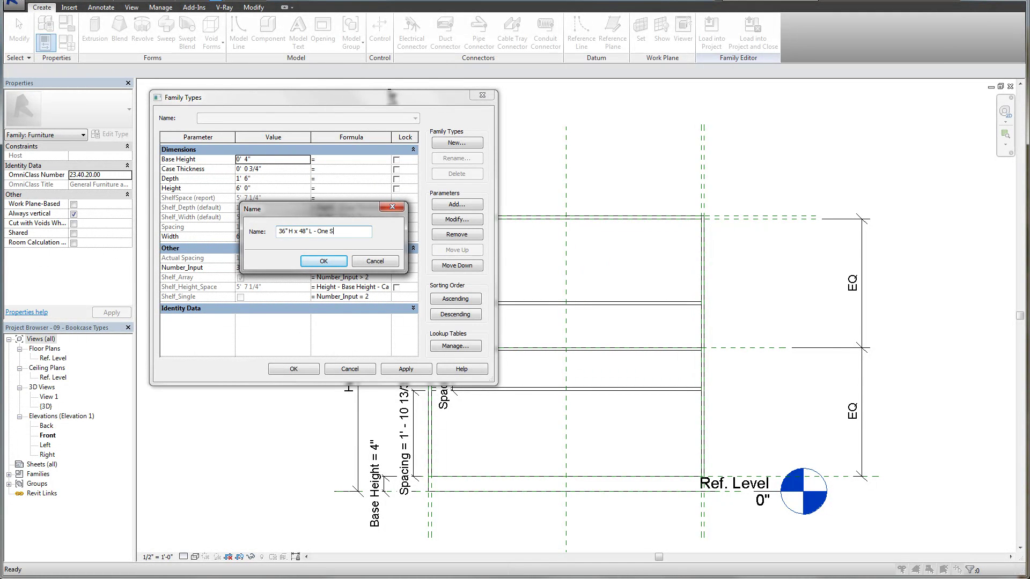
text(half)
drag(344, 231, 252, 233)
key(ctrl+c)
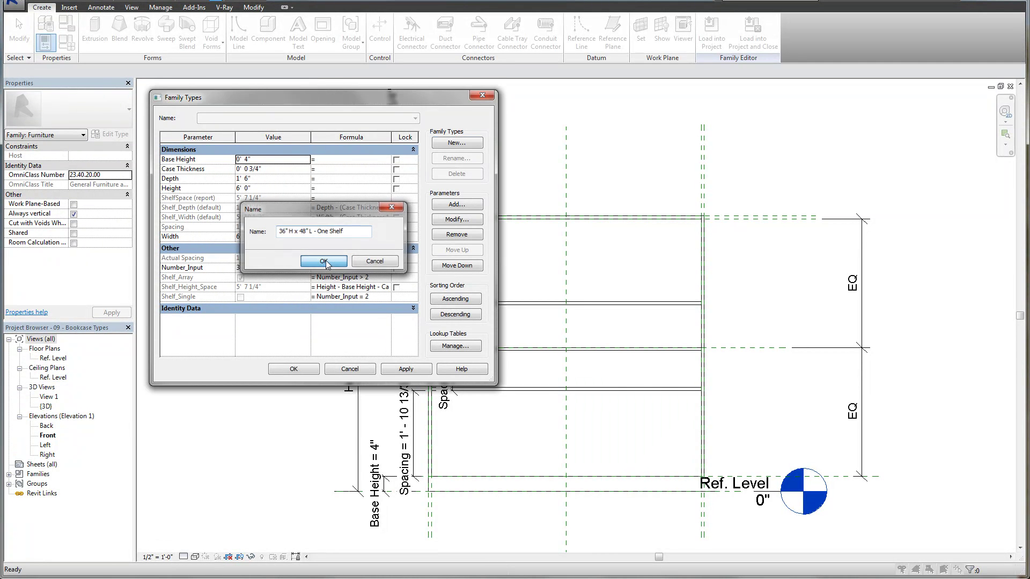
click(324, 261)
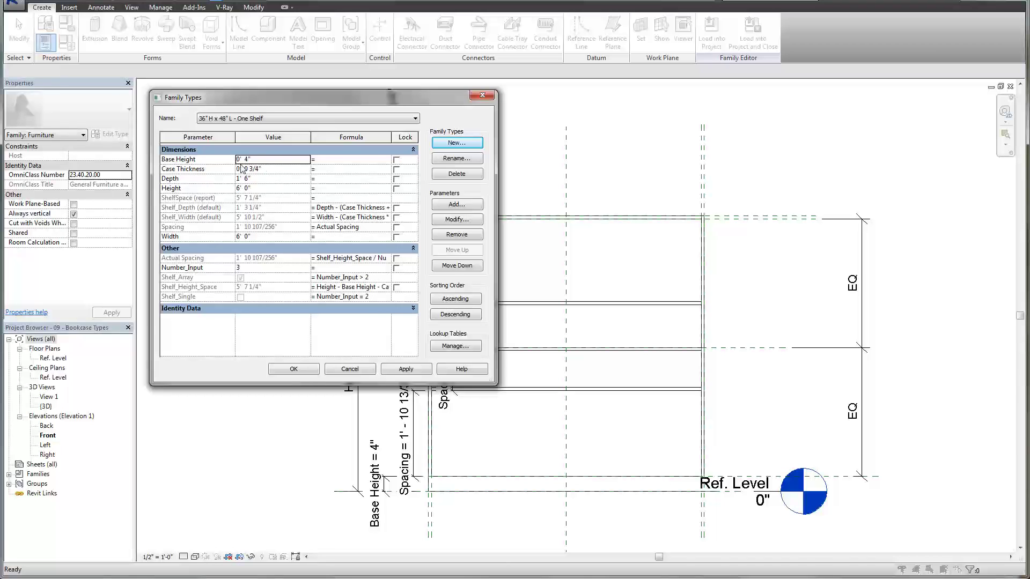
Step: Set the one-shelf type's Height to 3' and its Width to 4'
click(264, 189)
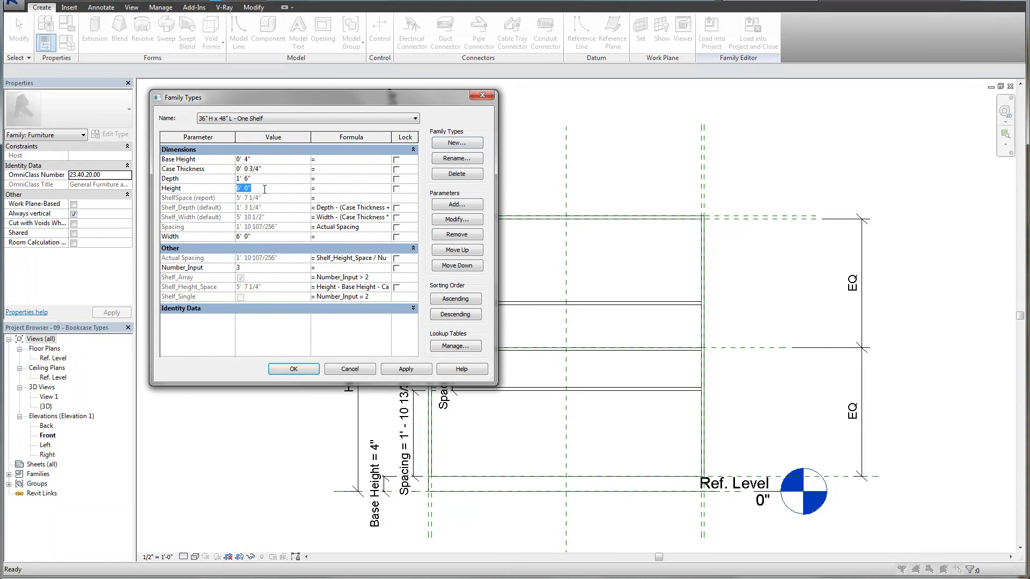
text(3)
click(268, 236)
text(4)
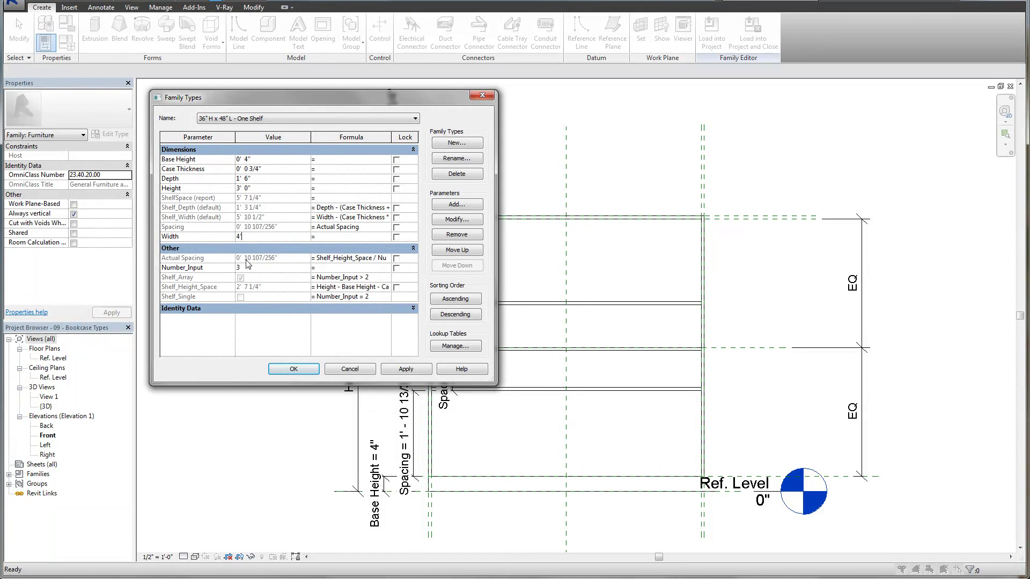
Step: Try a Number_Input value of 1 for the one-shelf type
click(250, 268)
click(268, 331)
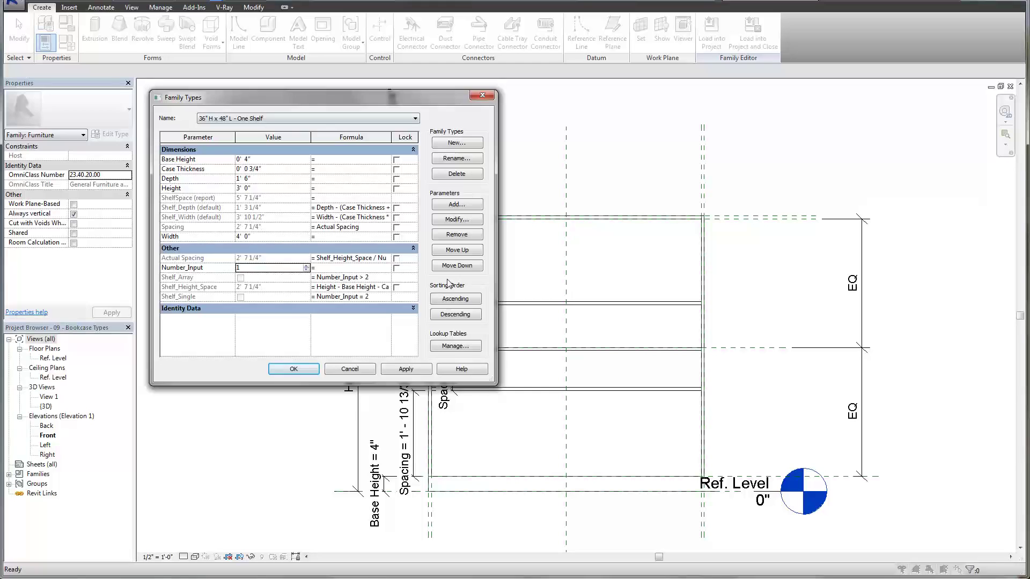
click(447, 143)
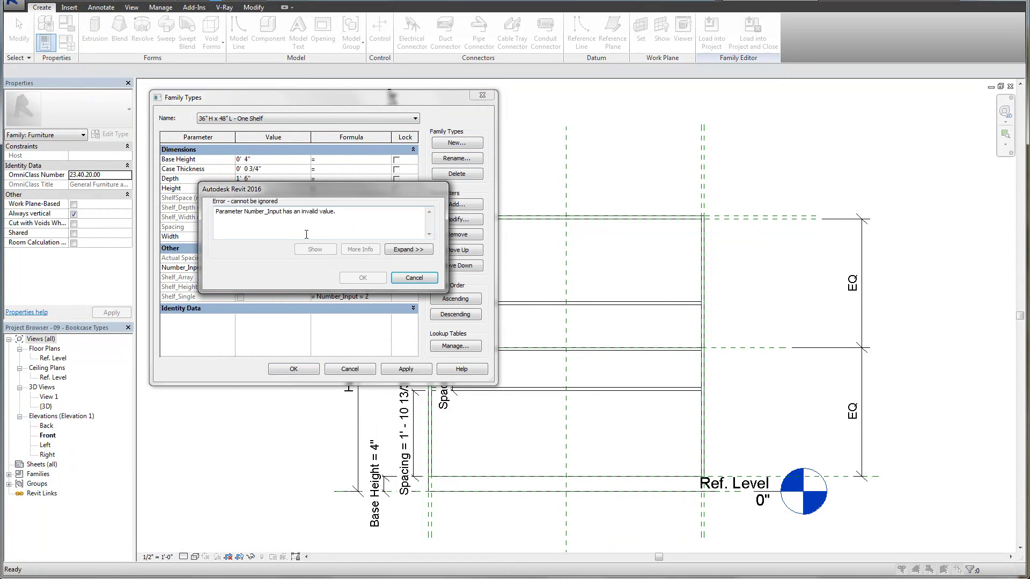
click(414, 278)
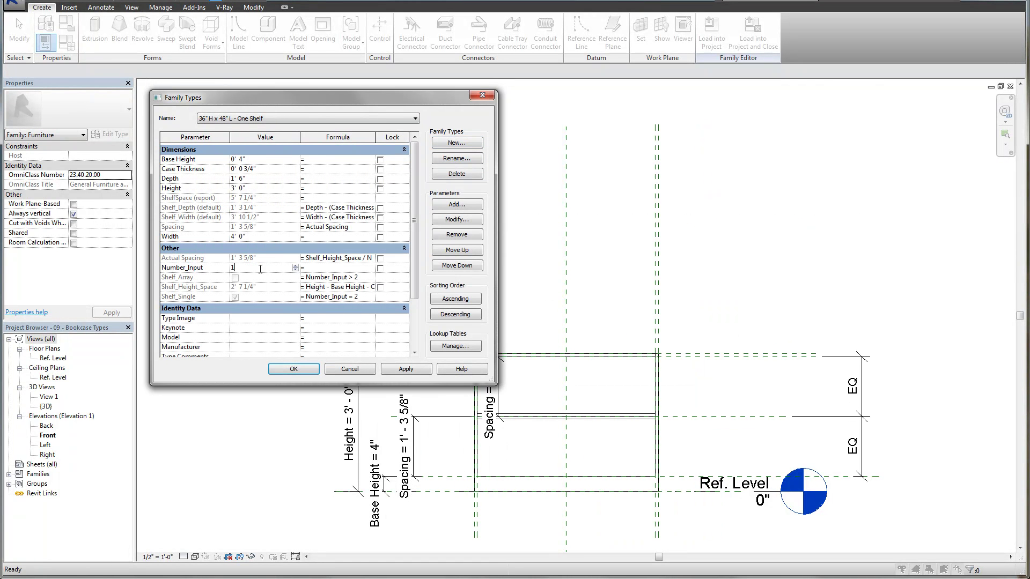
Step: Set the one-shelf type's Number_Input to 2 and apply the values to the model
double_click(243, 268)
text(2)
click(408, 372)
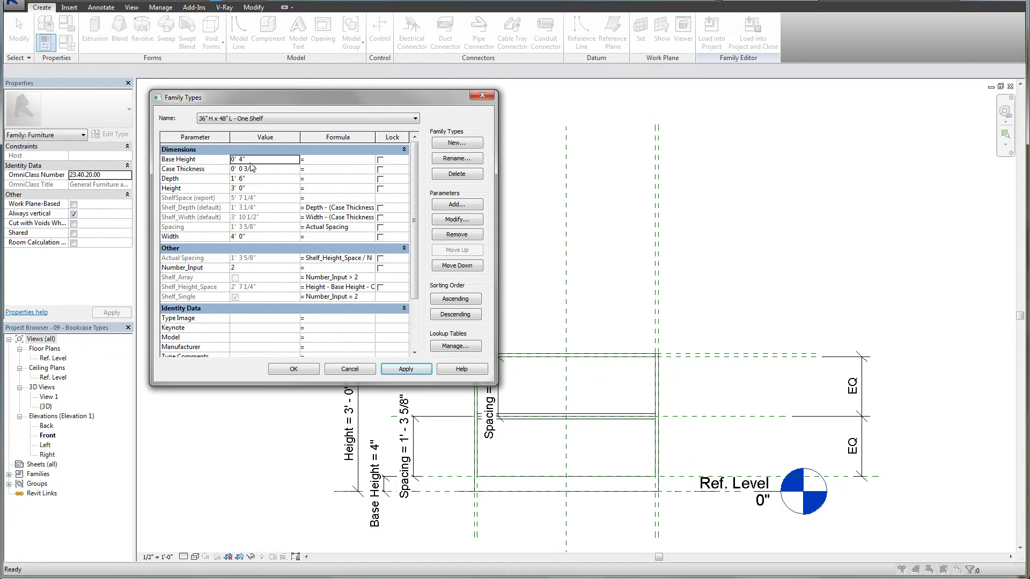
Step: Create a second family type named 72" H x 72" L - Six Shelves by editing the copied name
click(456, 142)
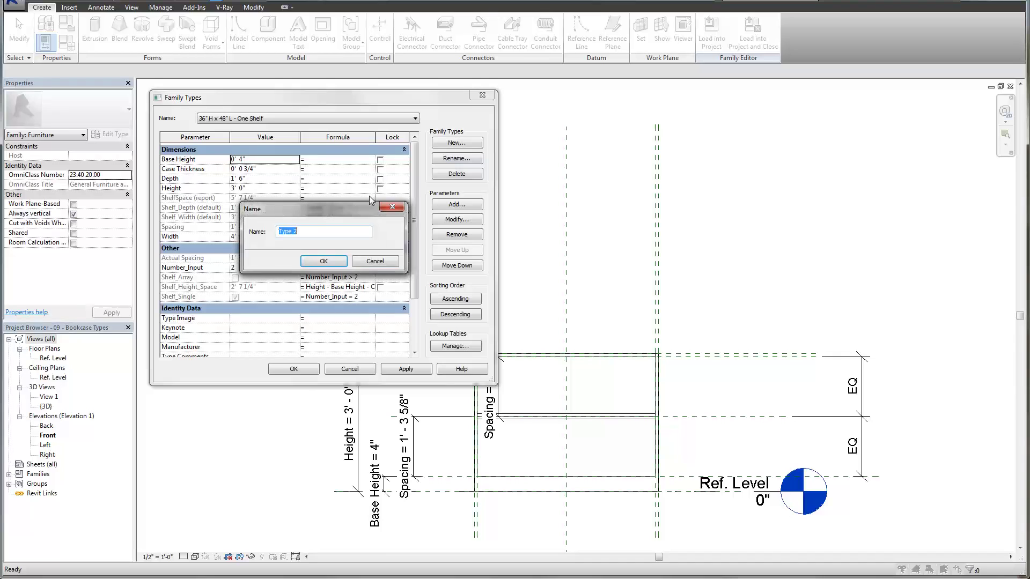
key(ctrl+v)
drag(286, 231, 271, 235)
text(72)
double_click(302, 231)
text(72)
drag(352, 232, 325, 236)
text(S)
click(322, 261)
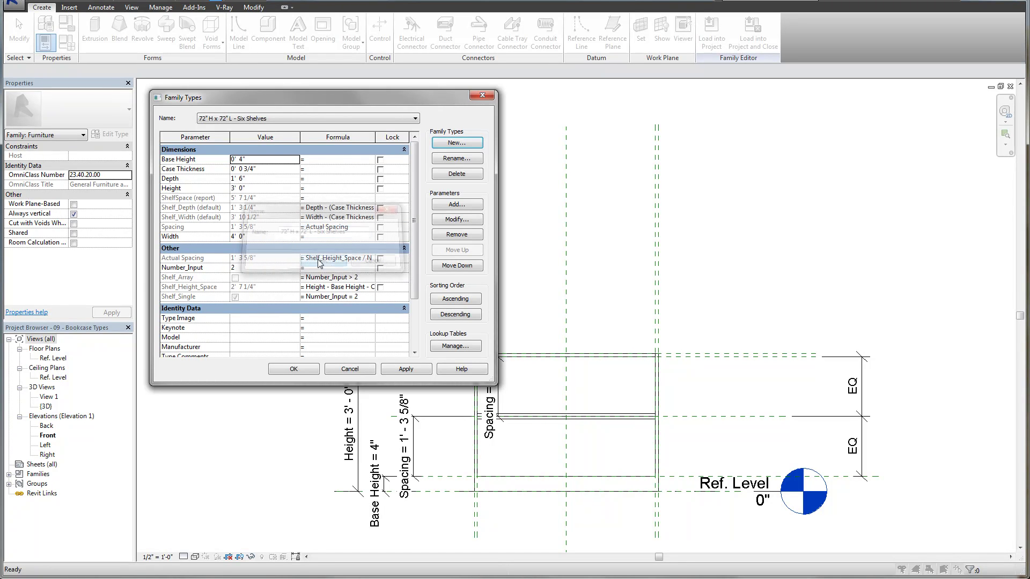
Step: Give the six-shelf type a Number_Input of 6 and a Height and Width of 72", and apply the values
click(279, 269)
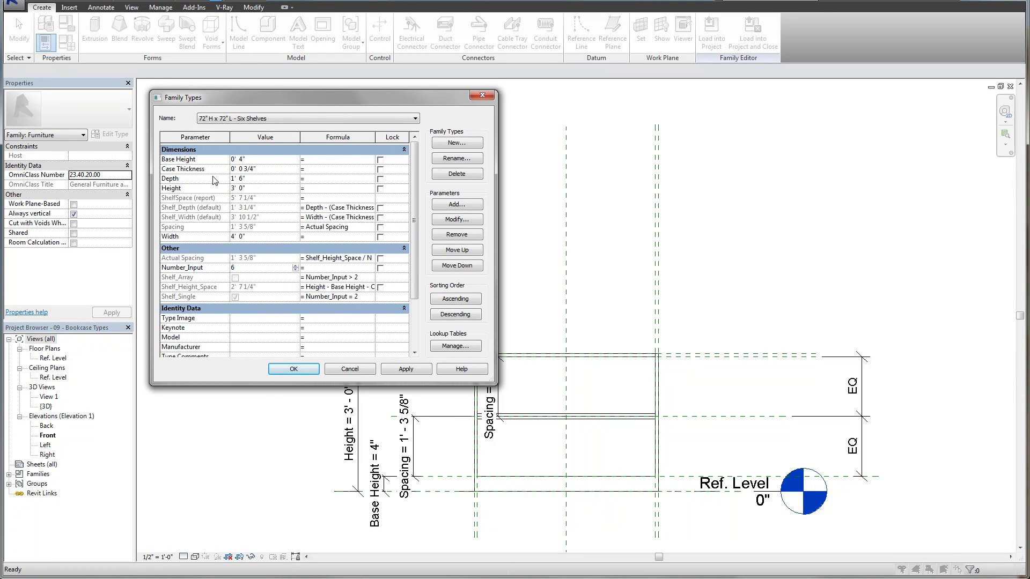
click(264, 190)
text(72")
click(259, 237)
text(72)
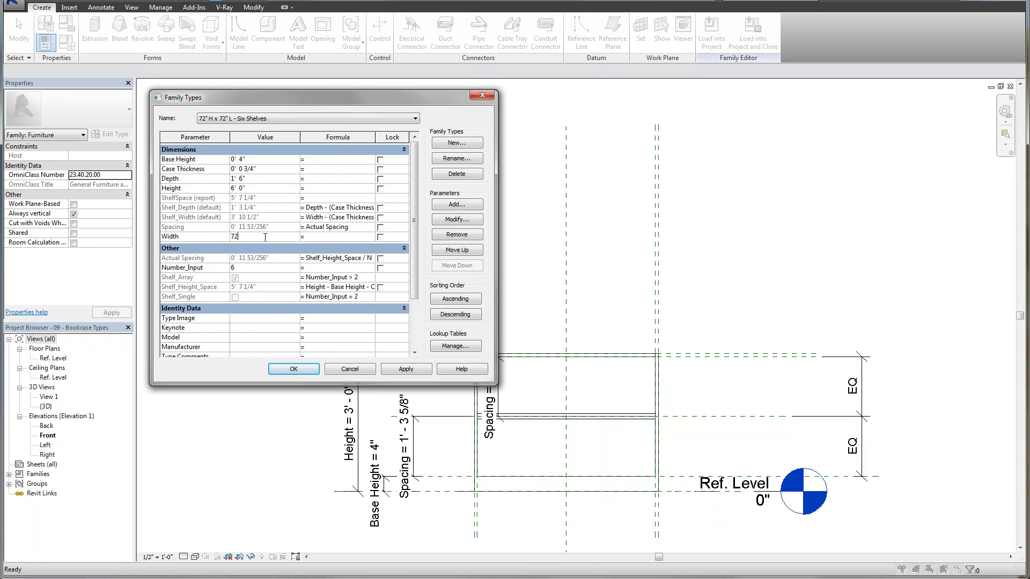
click(406, 369)
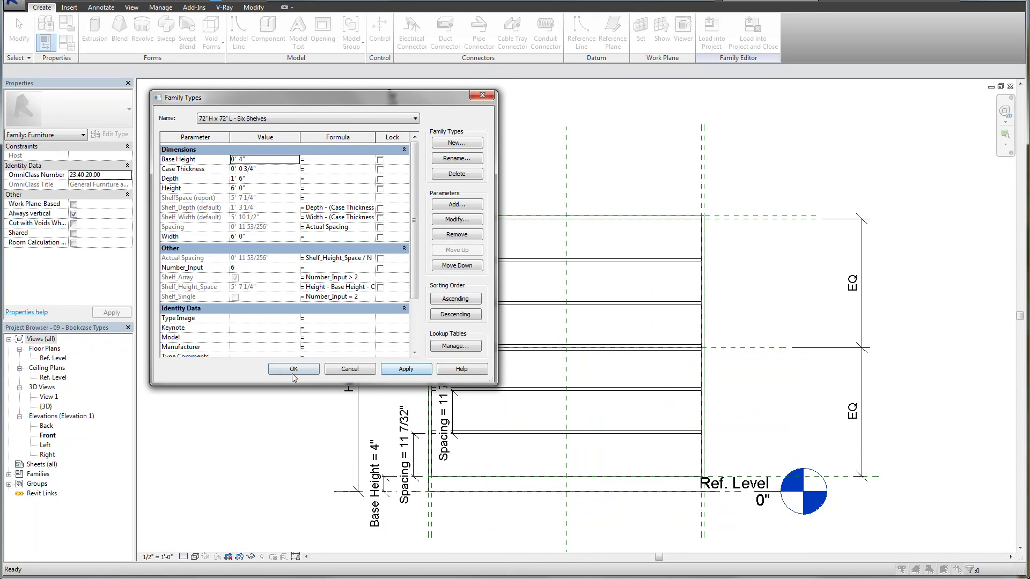
Step: Review the list of defined family types and keep the six-shelf type active
click(248, 118)
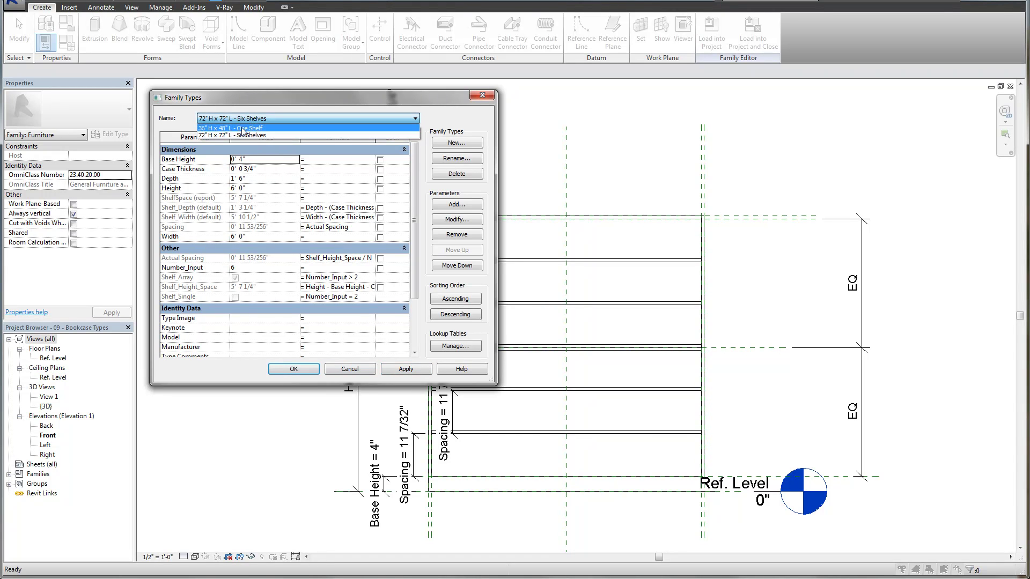
click(252, 135)
click(456, 143)
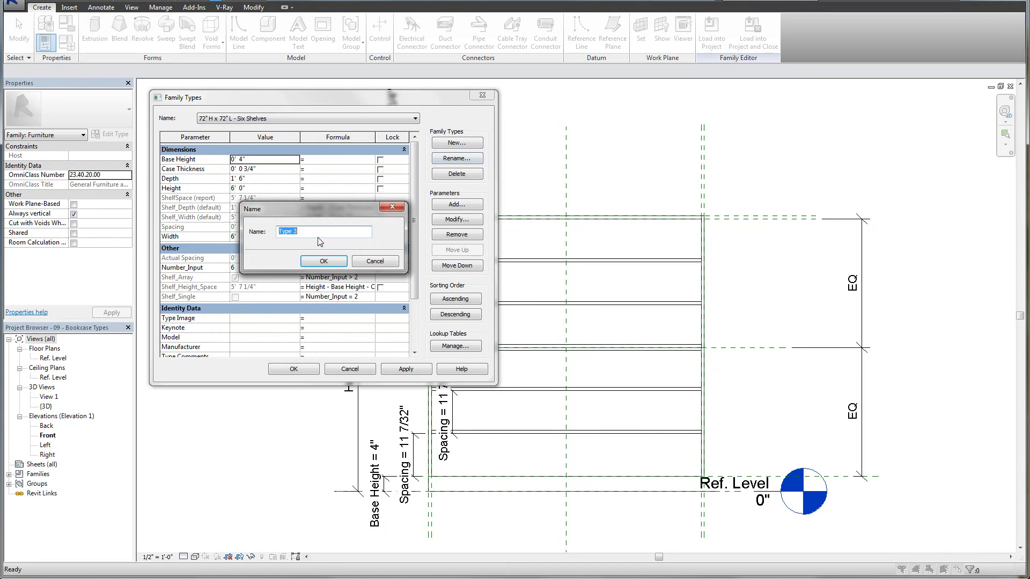
click(396, 261)
Step: Create a third family type named 72" H x 72" L - Four Shelves, reusing the six-shelf type's name as the starting text
click(456, 158)
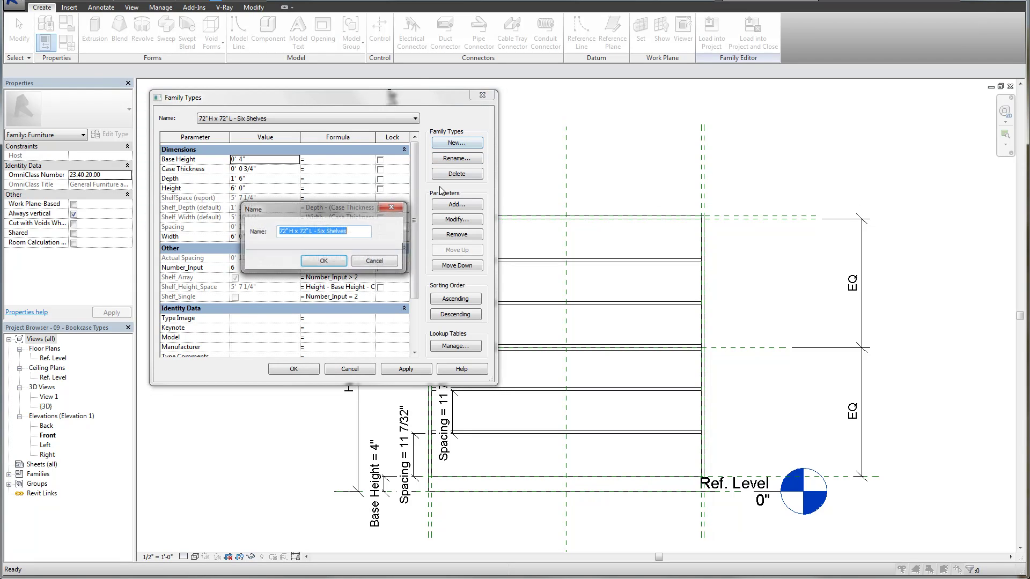
click(338, 263)
click(748, 371)
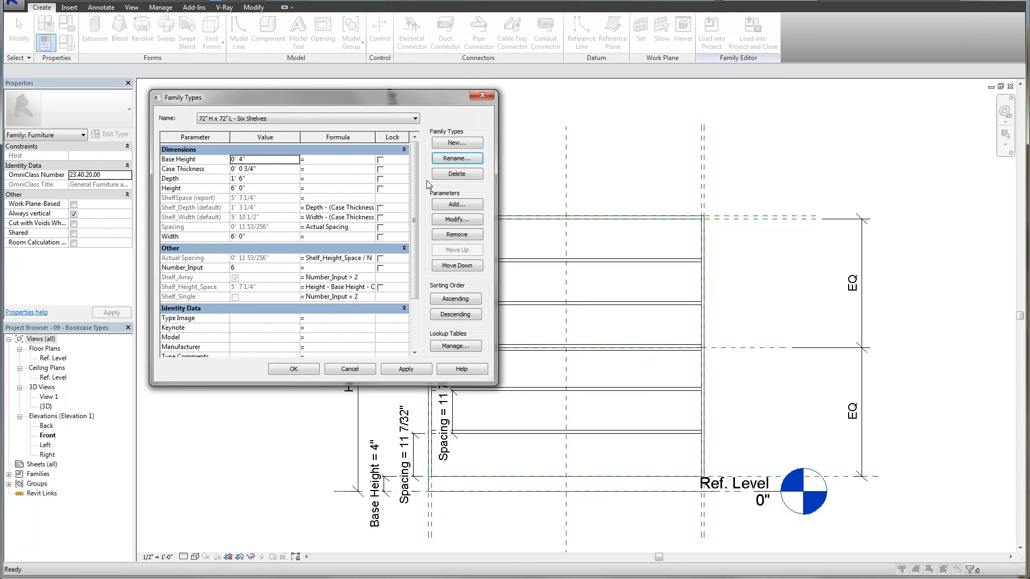
click(456, 158)
click(330, 231)
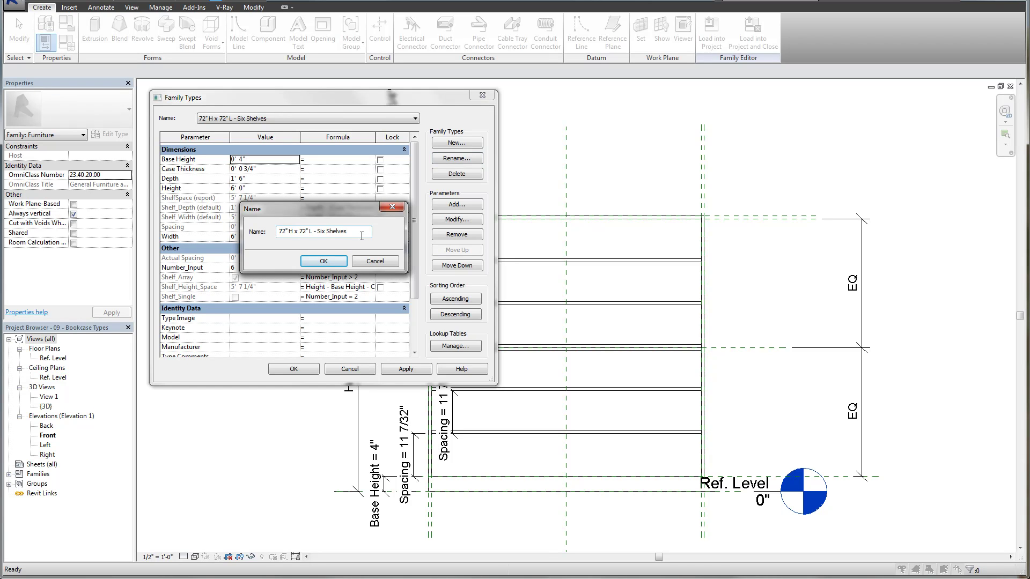
click(351, 231)
key(BackSpace)
key(BackSpace)
key(BackSpace)
key(BackSpace)
text(4)
key(BackSpace)
key(BackSpace)
text(Four)
click(345, 262)
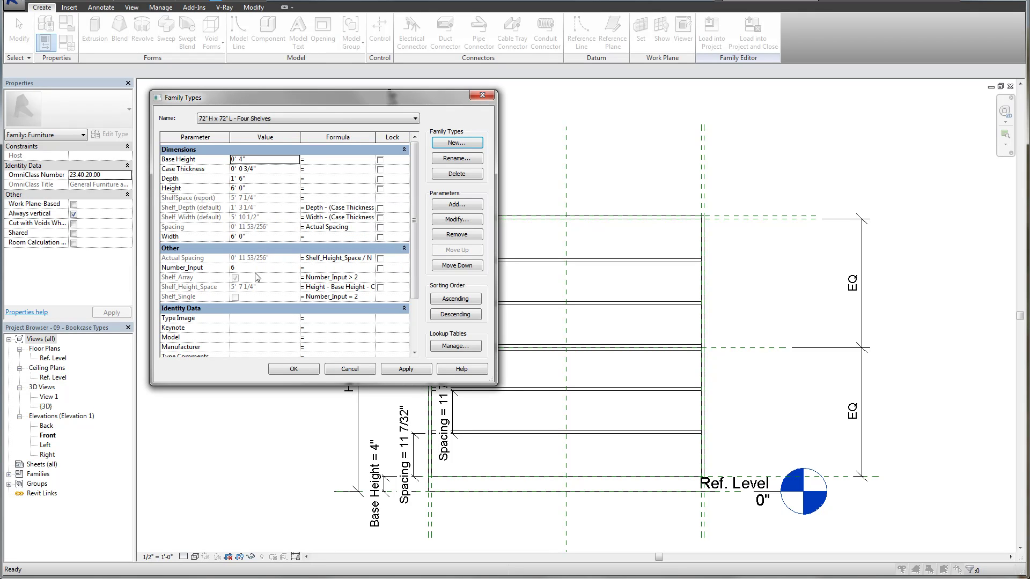
Step: Set the four-shelf type's Number_Input to 4, apply it and accept the family type settings
click(257, 268)
text(4)
click(382, 366)
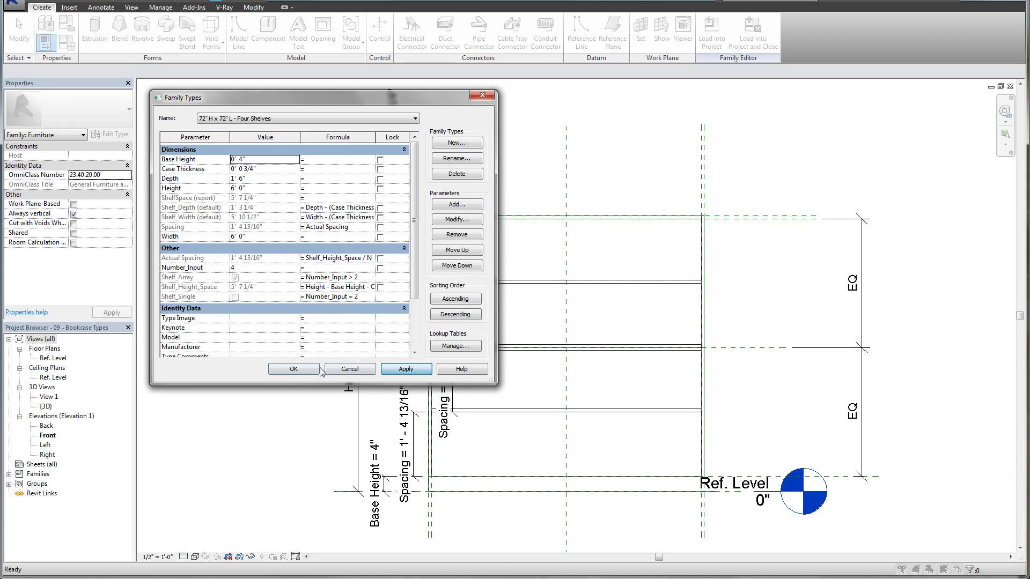
click(294, 369)
Step: Look over the three named family types and their parameter values, leaving the four-shelf type active
click(73, 47)
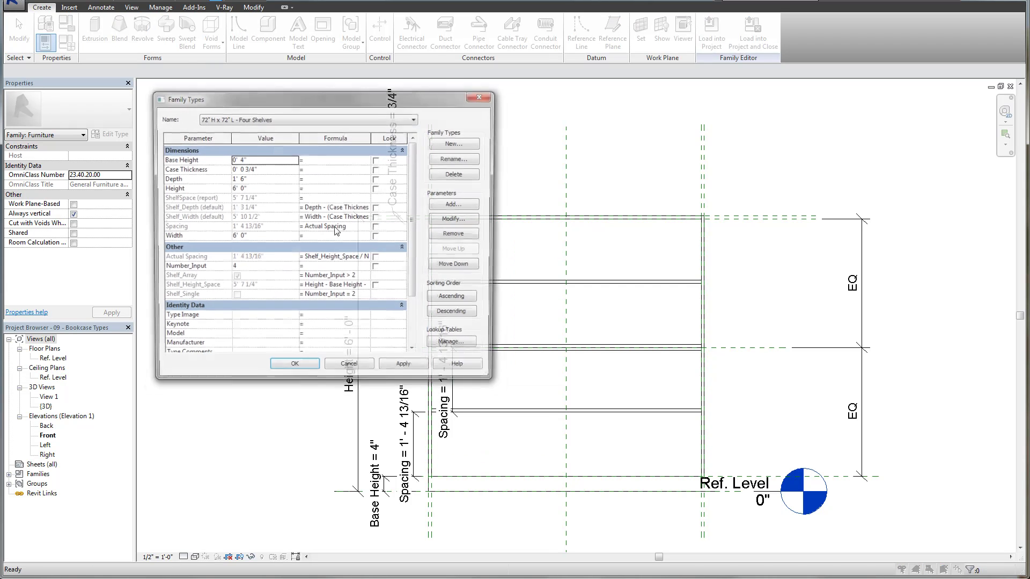
click(244, 119)
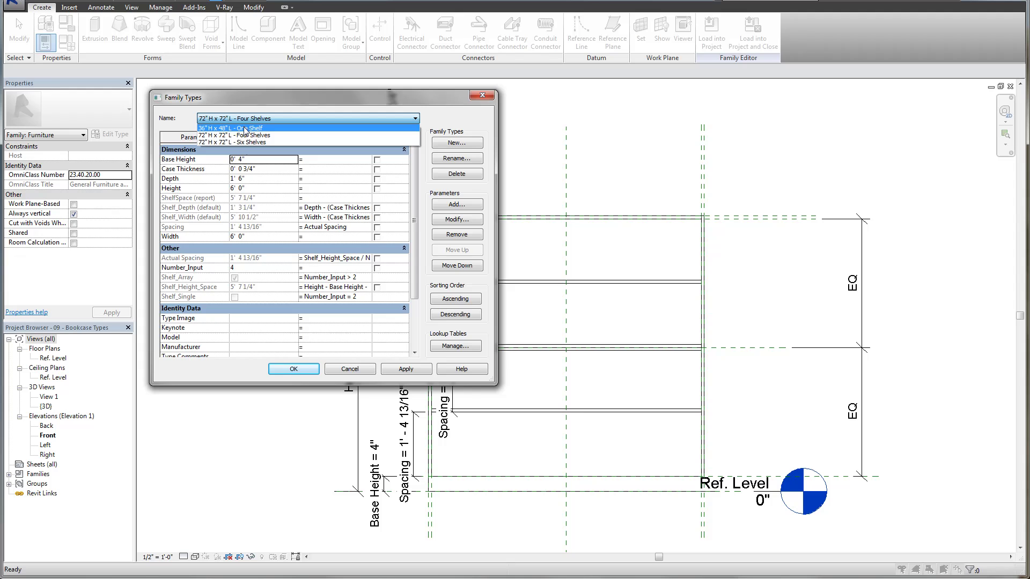
click(294, 369)
click(294, 369)
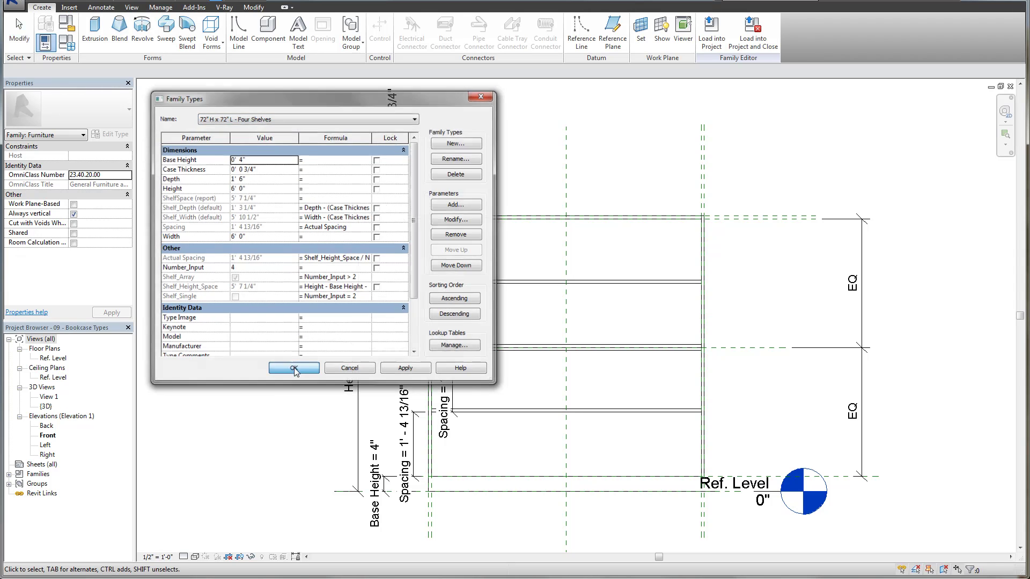
middle_drag(312, 321, 293, 330)
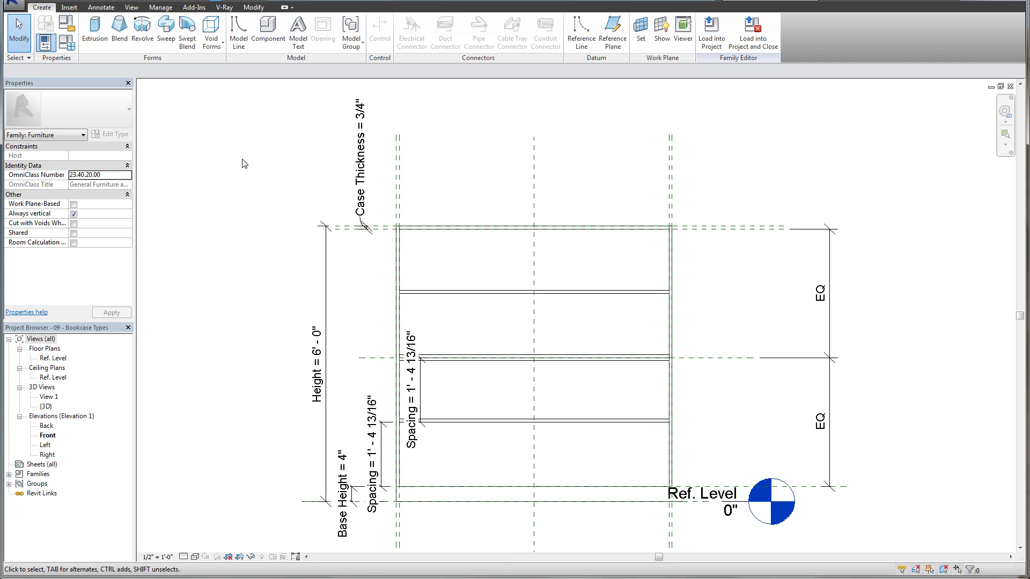
middle_drag(244, 164, 218, 163)
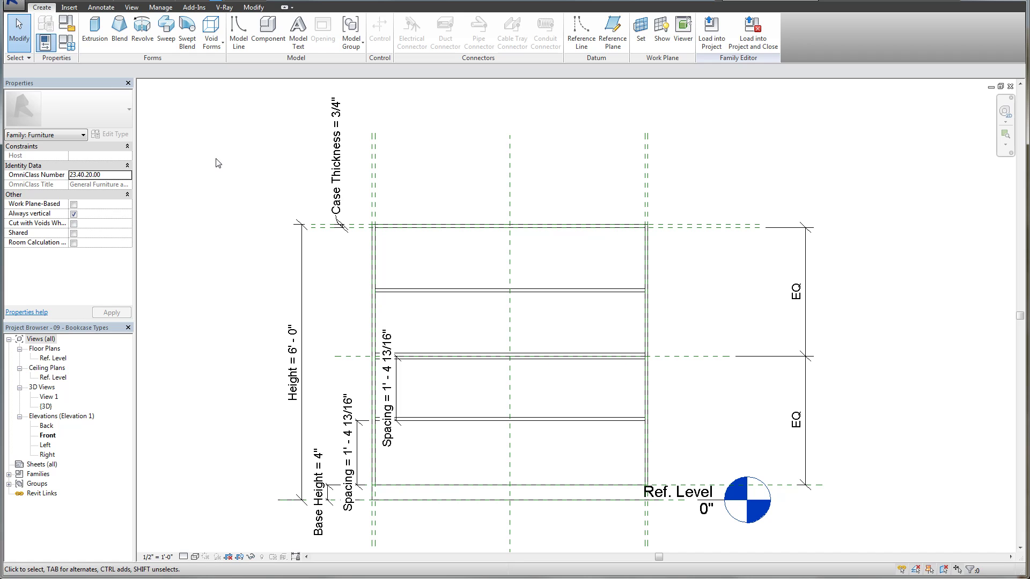
click(68, 43)
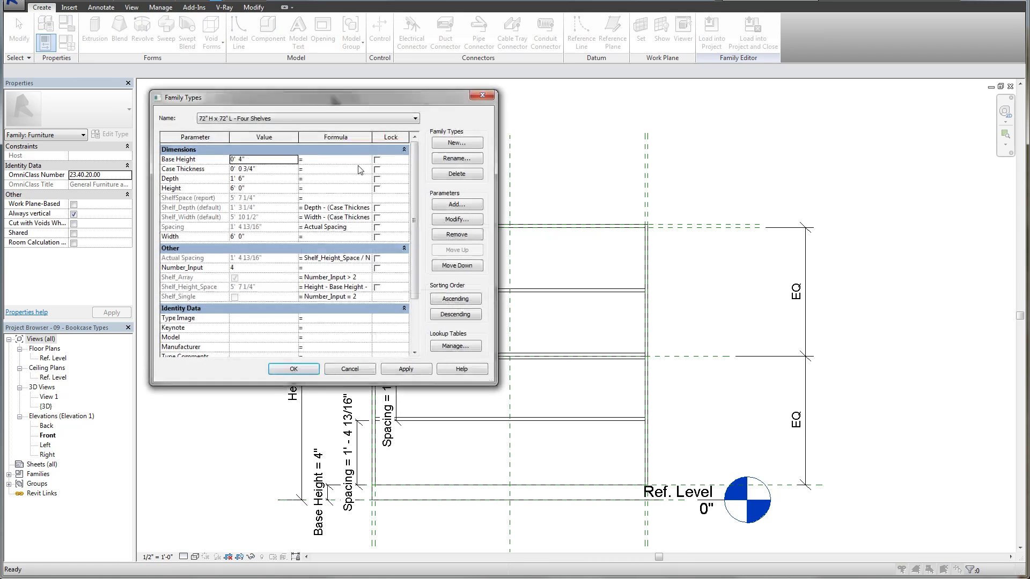
click(468, 103)
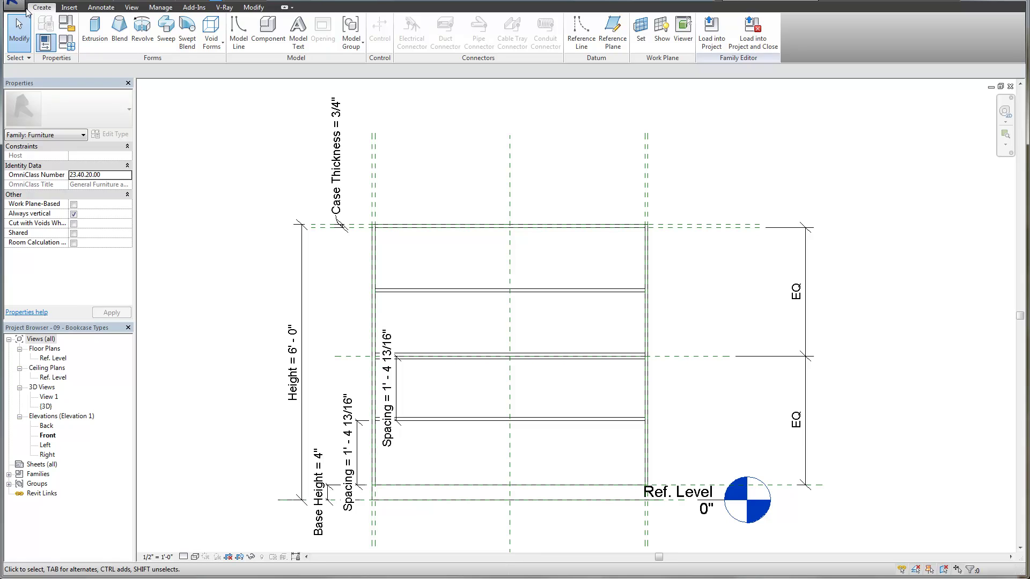
click(14, 5)
mouse_move(69, 154)
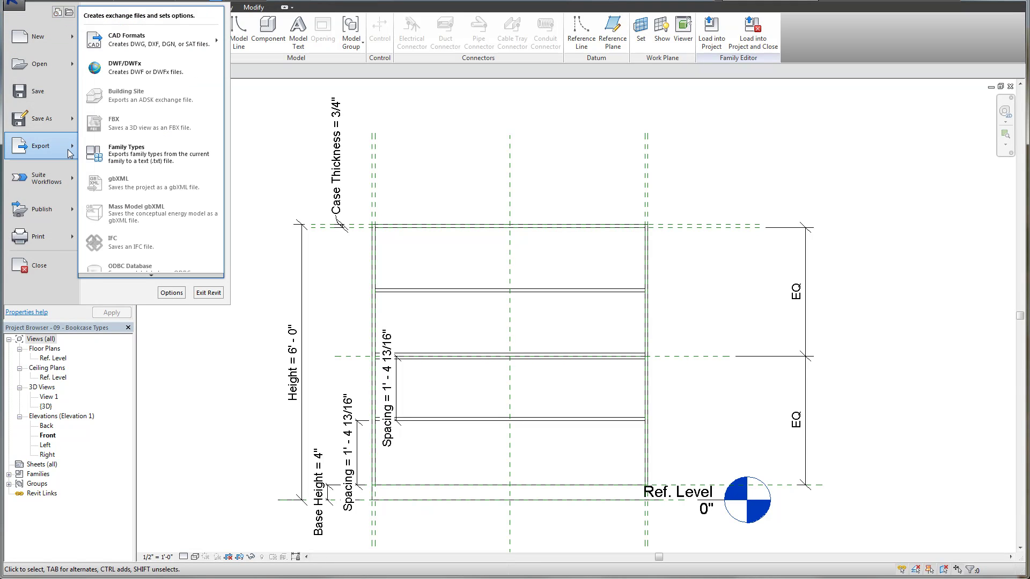
click(163, 163)
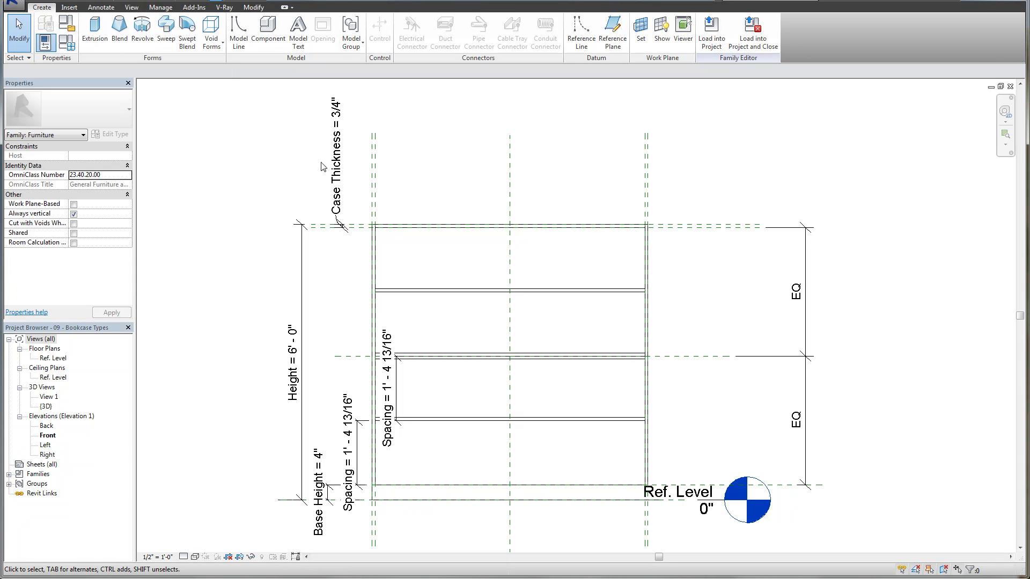
Step: Export the family types as the text file 09 - Bookcase Types.txt in the Sample Files folder
click(15, 9)
mouse_move(65, 150)
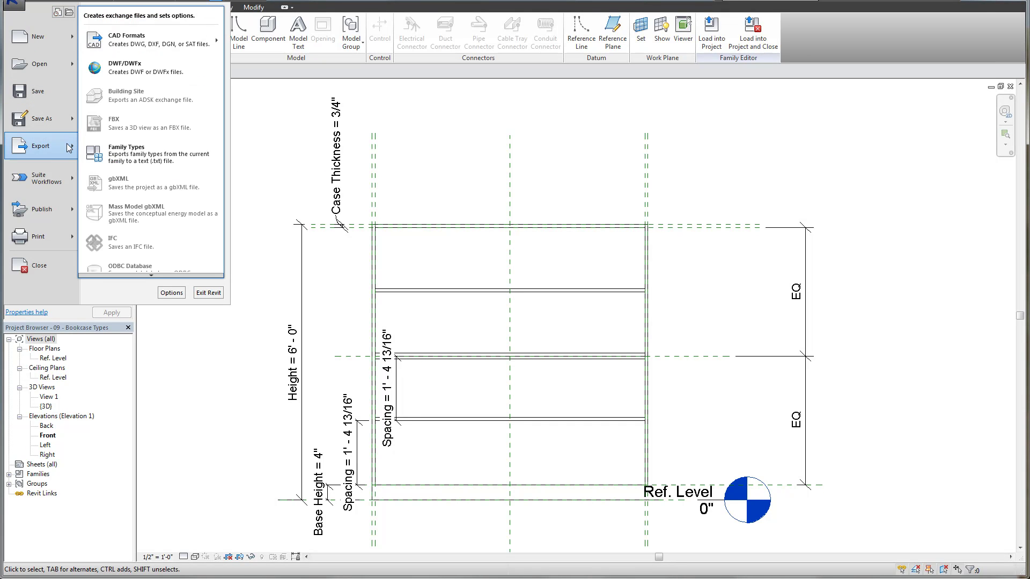
click(147, 159)
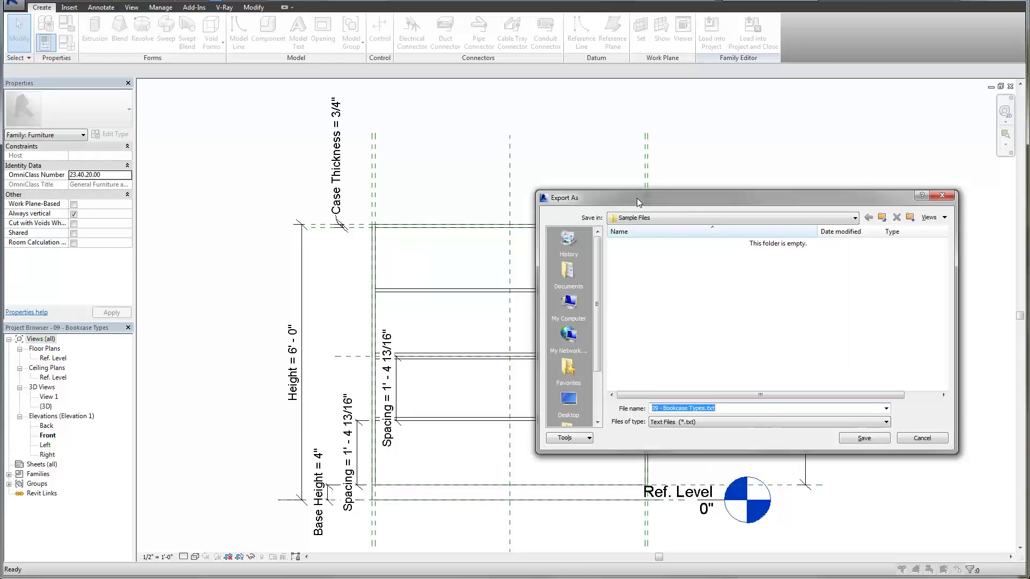
drag(629, 205, 258, 117)
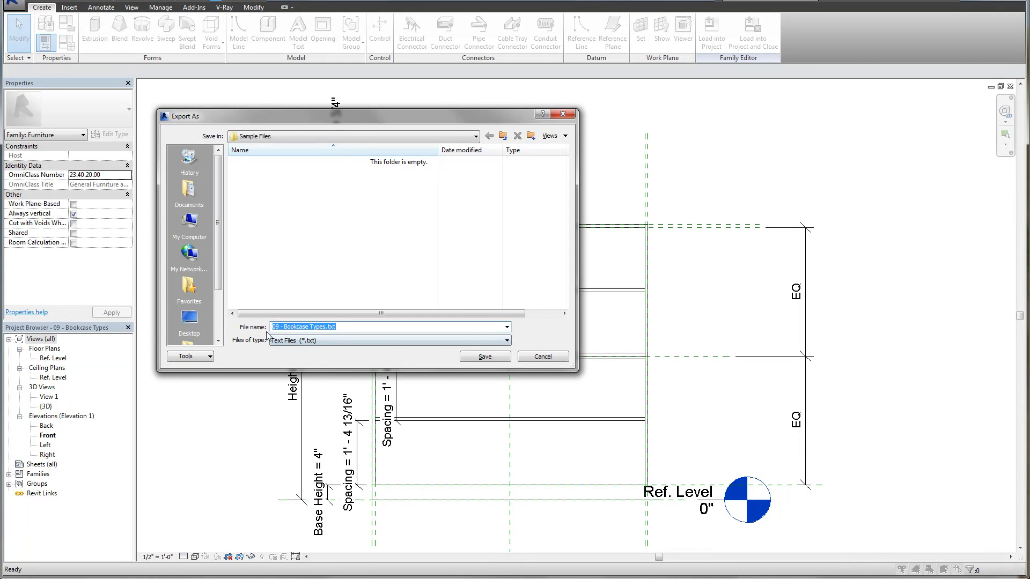
click(486, 356)
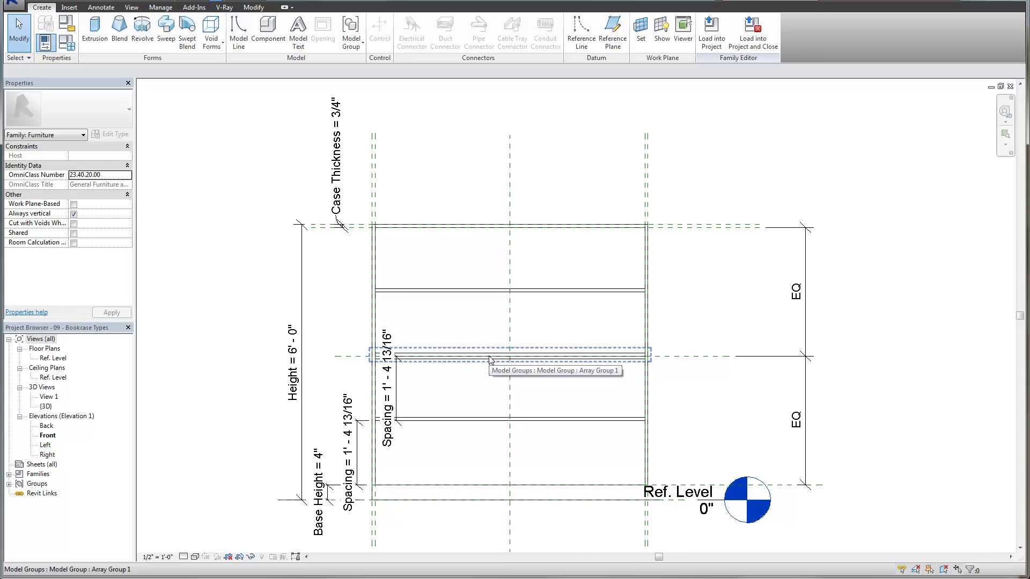
Step: Open the exported 09 - Bookcase Types text file in Notepad, read through its parameter headers and type entries, and close it
middle_drag(490, 360, 486, 359)
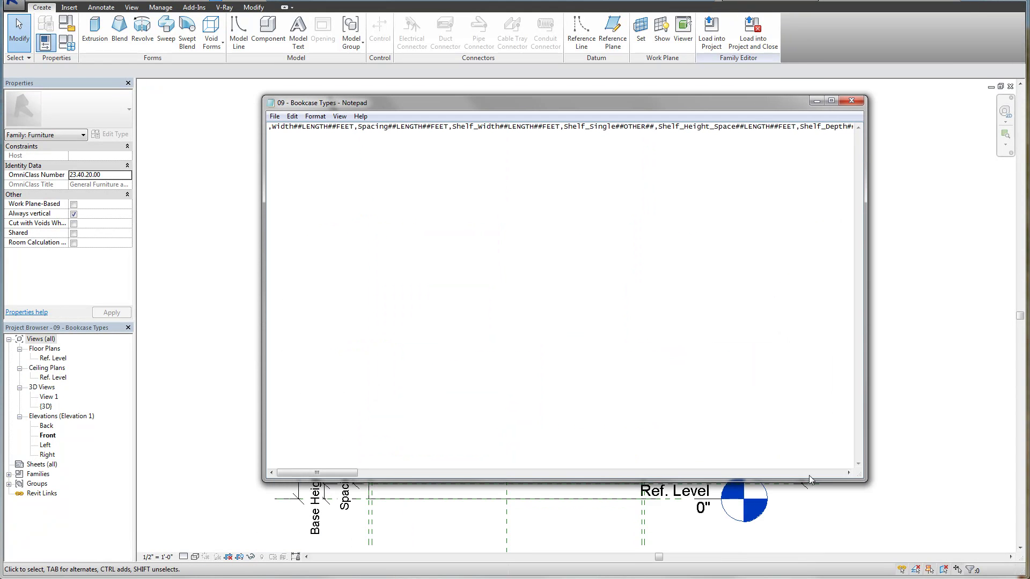
drag(314, 477, 487, 474)
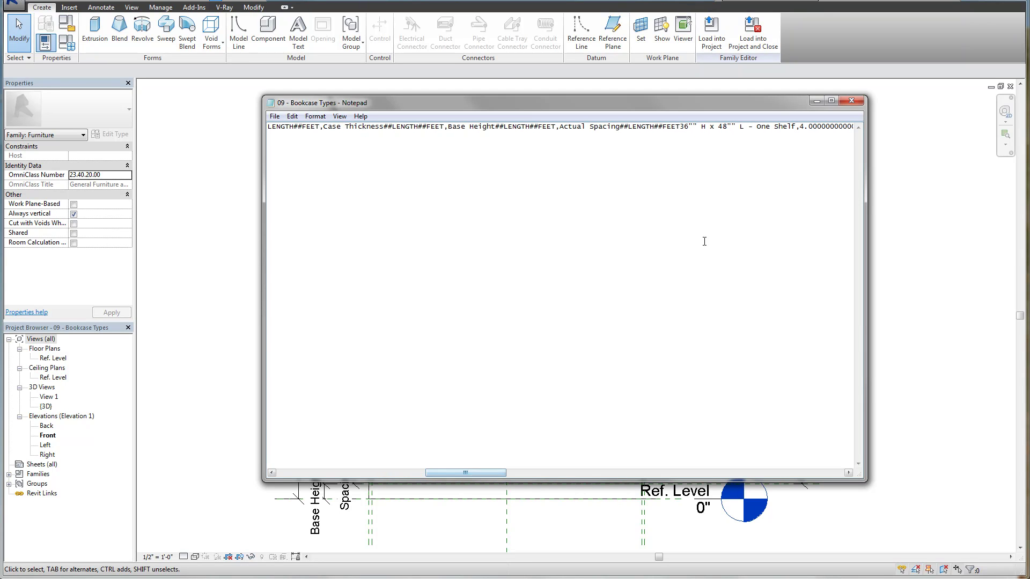
click(696, 145)
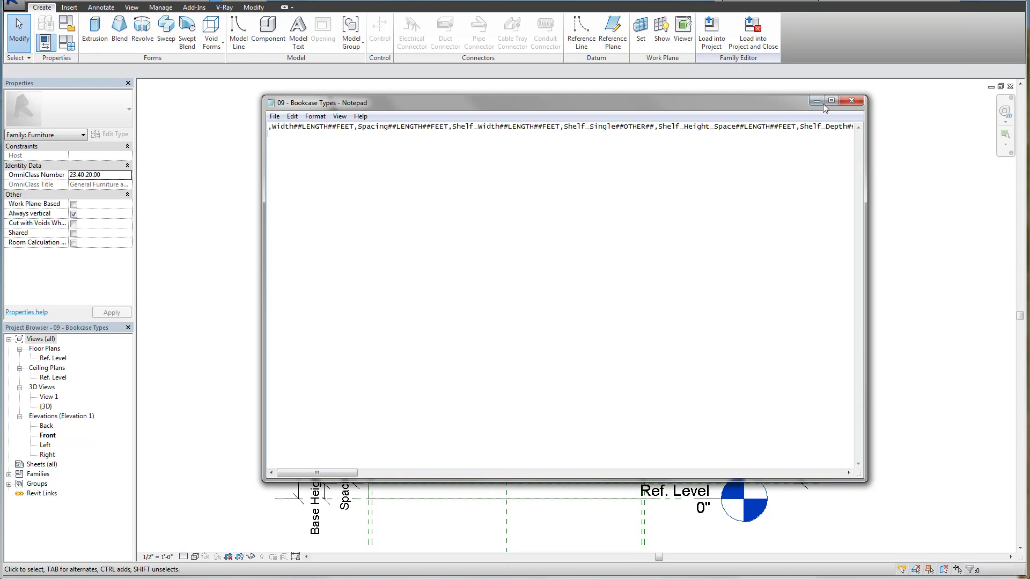
click(853, 102)
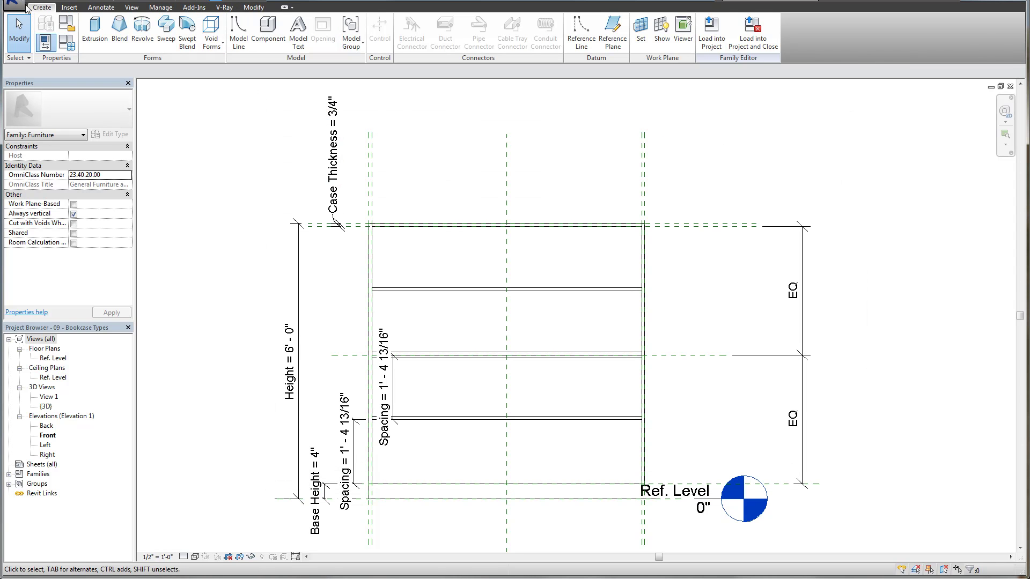
Step: Create a new project from the Architectural Template and open its A - FP01 - Level 1 floor plan
click(26, 8)
mouse_move(24, 36)
click(129, 37)
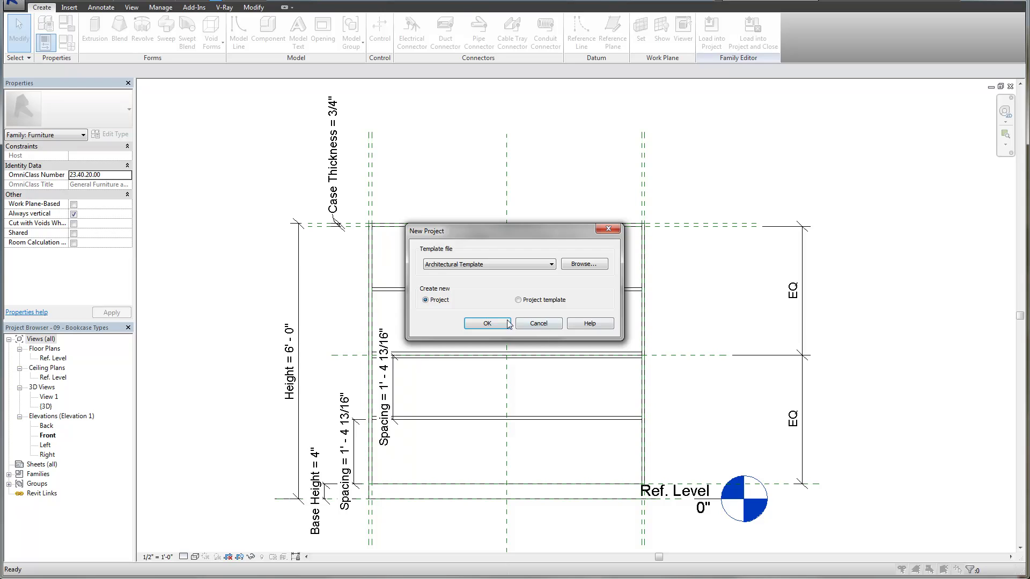
click(488, 324)
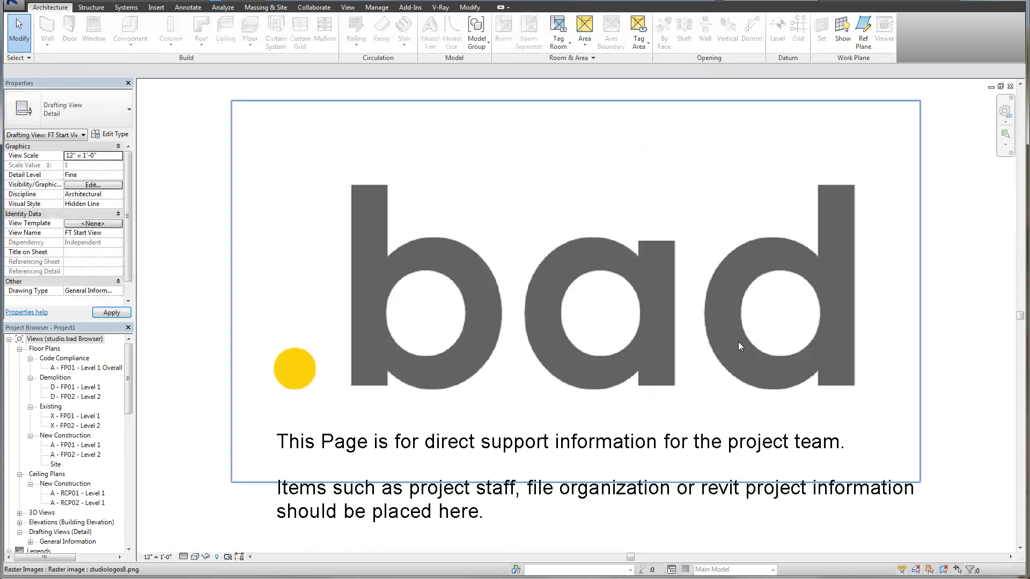
double_click(71, 445)
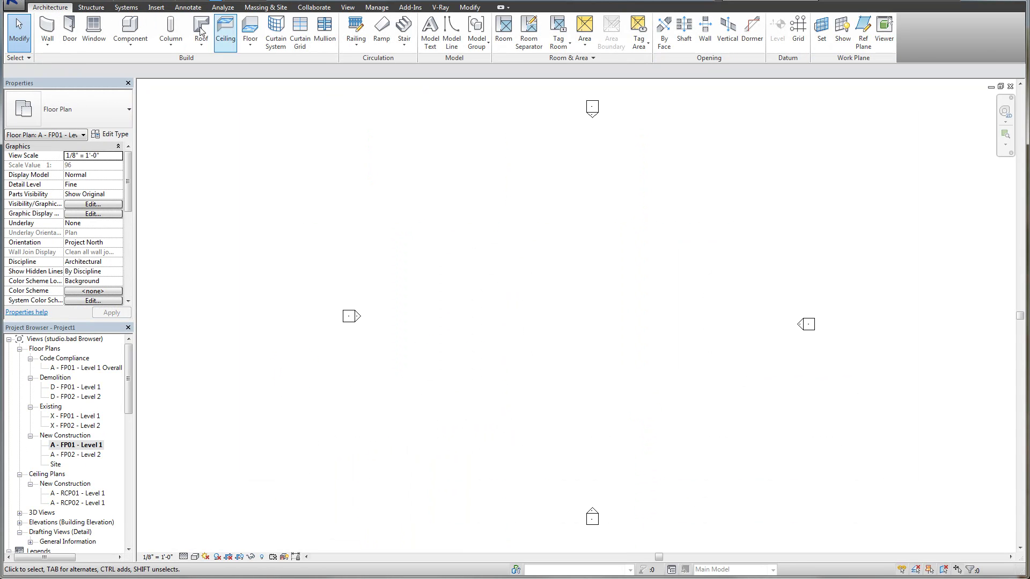
Step: Start loading the 09 - Bookcase Types family from P:\BIMAfterDark\Volume 3 - Family Creation\Sample Files into the project
click(156, 7)
click(346, 32)
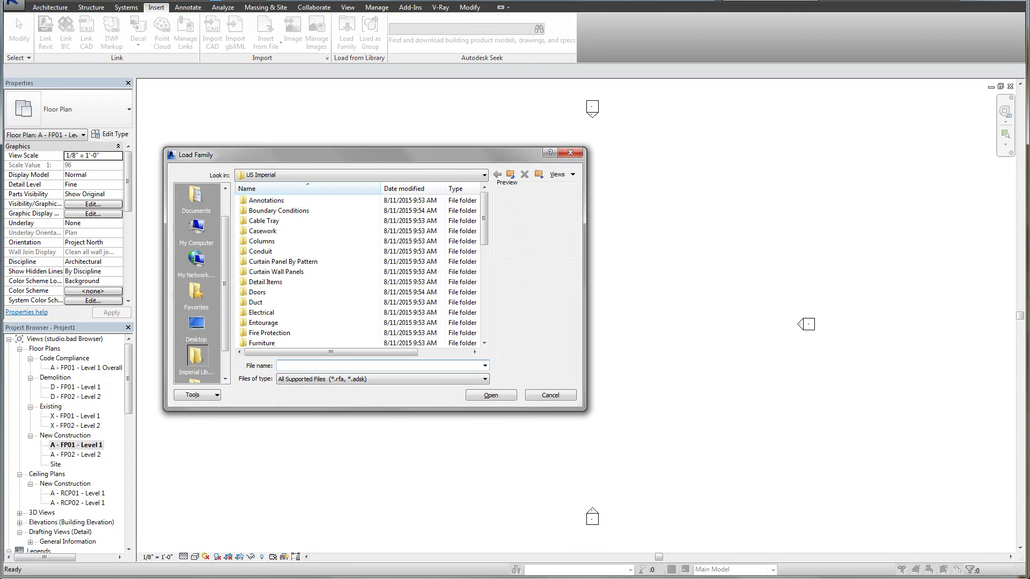
click(357, 365)
text(P:\BIMAfterDark\Volume 3 - Family Creation\Sample Files)
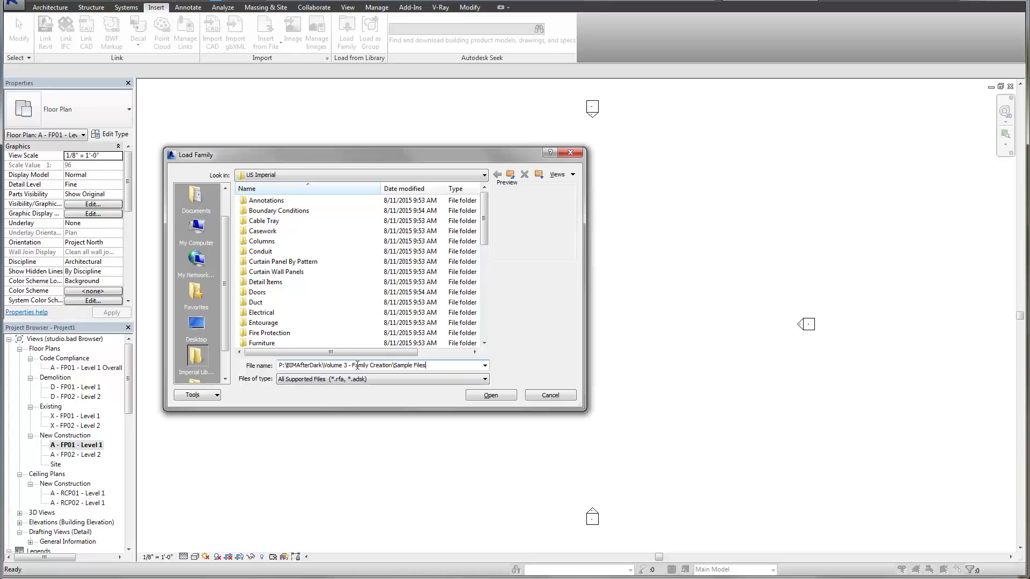
key(Return)
drag(483, 274, 479, 351)
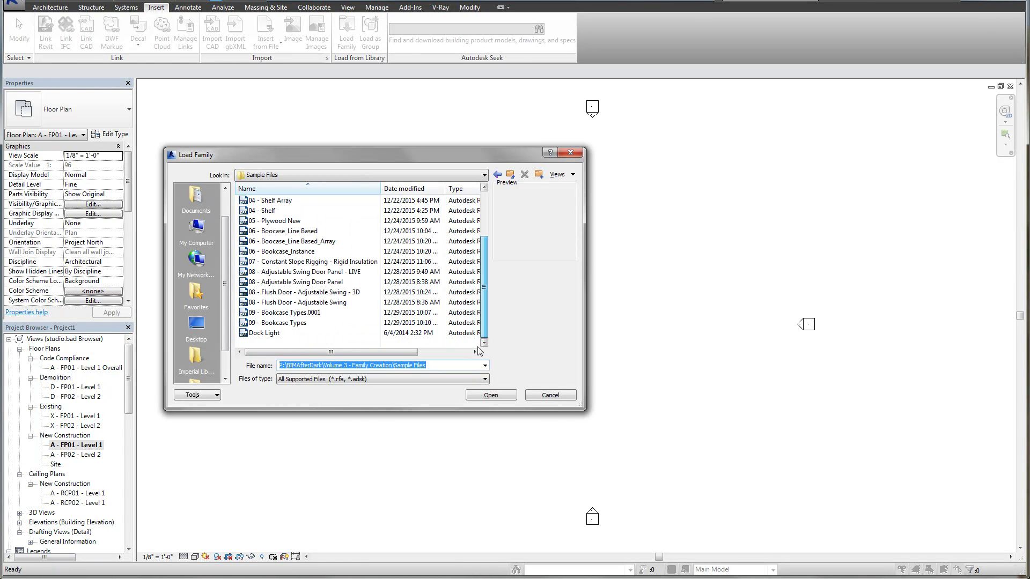
click(271, 324)
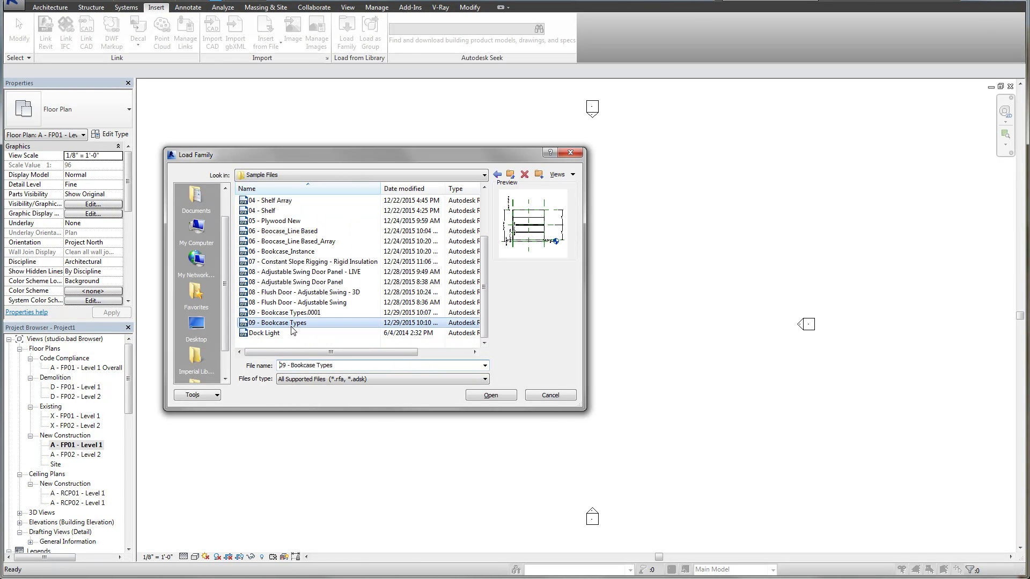
click(489, 395)
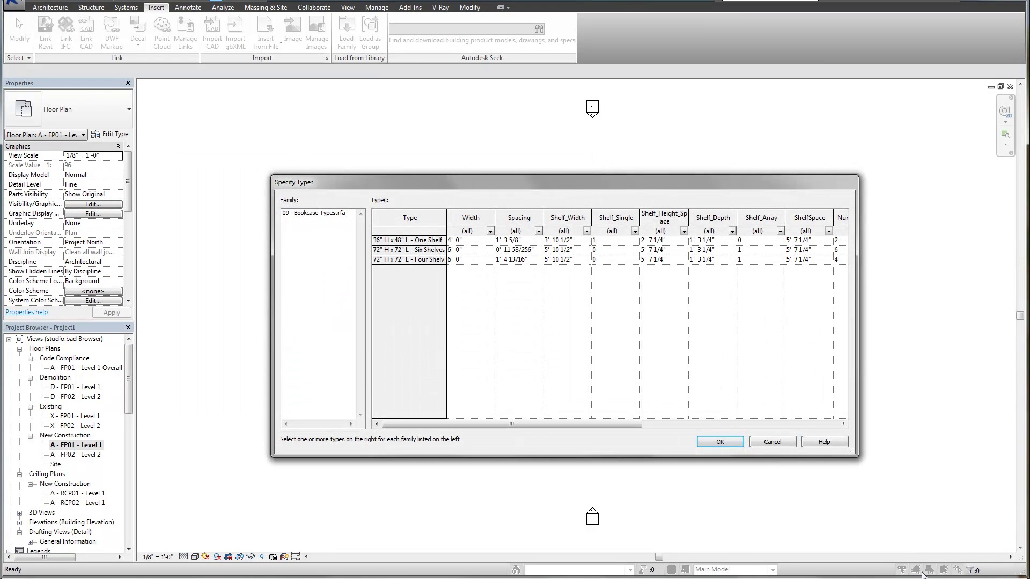
Step: Choose only the 36" H x 48" L - One Shelf and 72" H x 72" L - Six Shelves types and load them
drag(549, 184, 527, 195)
drag(465, 436, 400, 252)
click(397, 252)
click(396, 262)
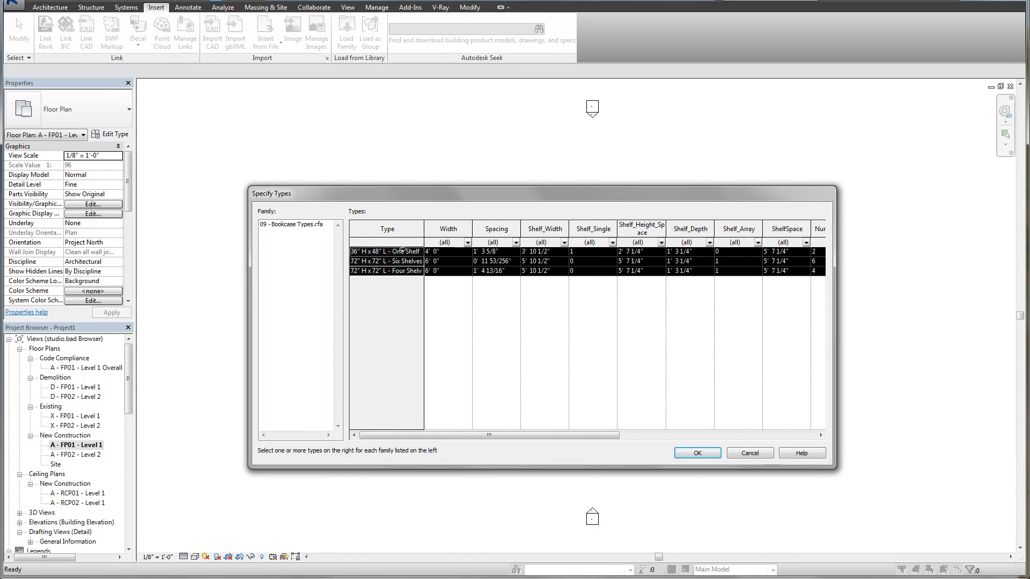
click(393, 254)
ctrl+click(394, 261)
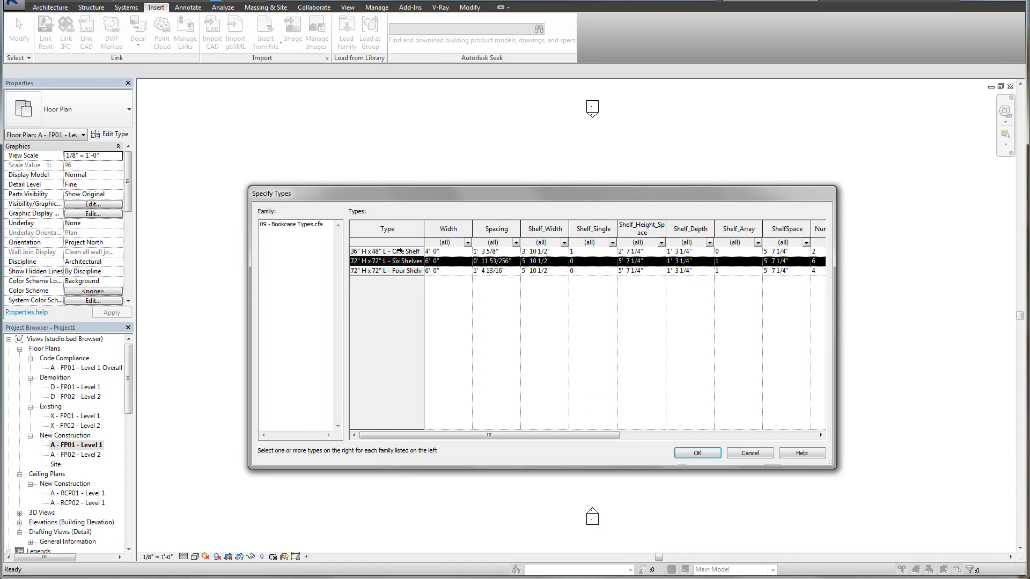
click(700, 454)
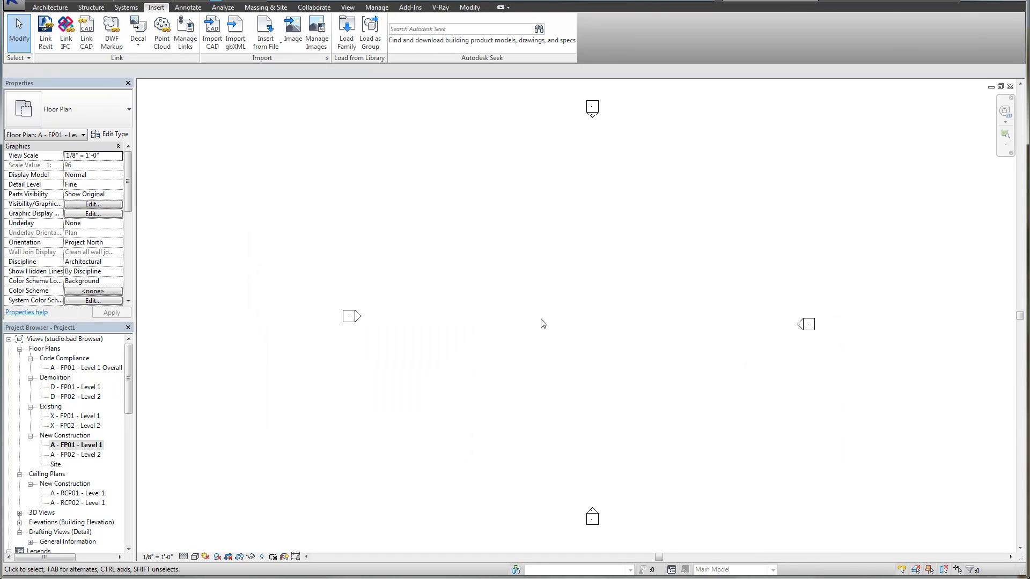
Step: Place four 72" H x 72" L - Six Shelves bookcases in the middle of the Level 1 plan, rotating two of them to different orientations
click(49, 7)
click(148, 27)
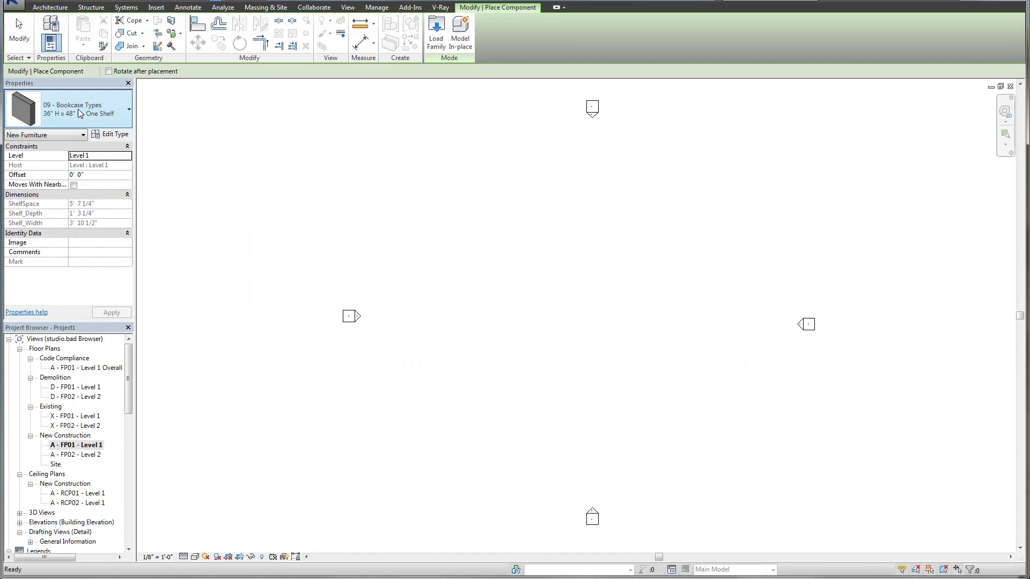
click(79, 112)
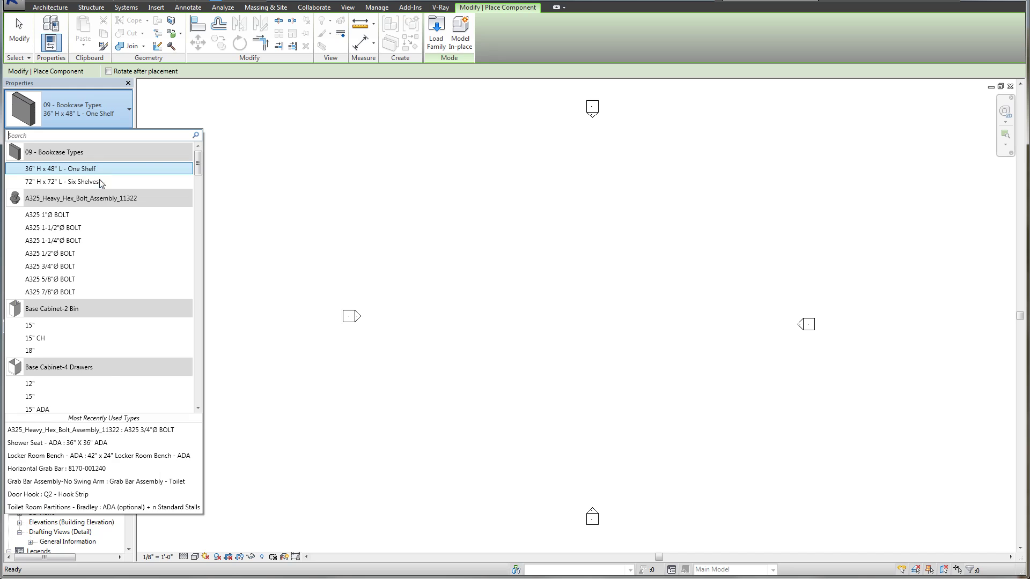
scroll(609, 344, up, 4)
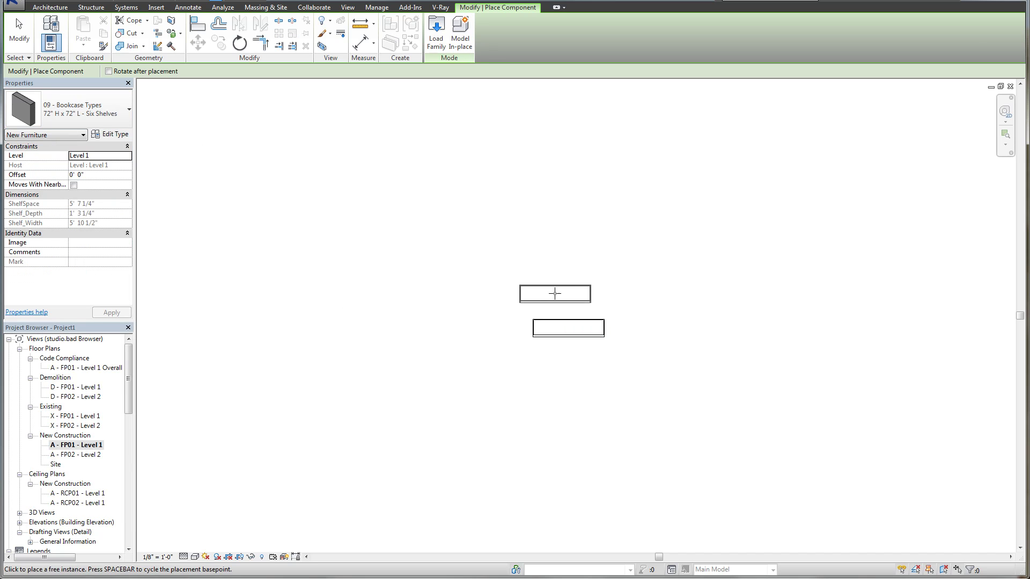
key(space)
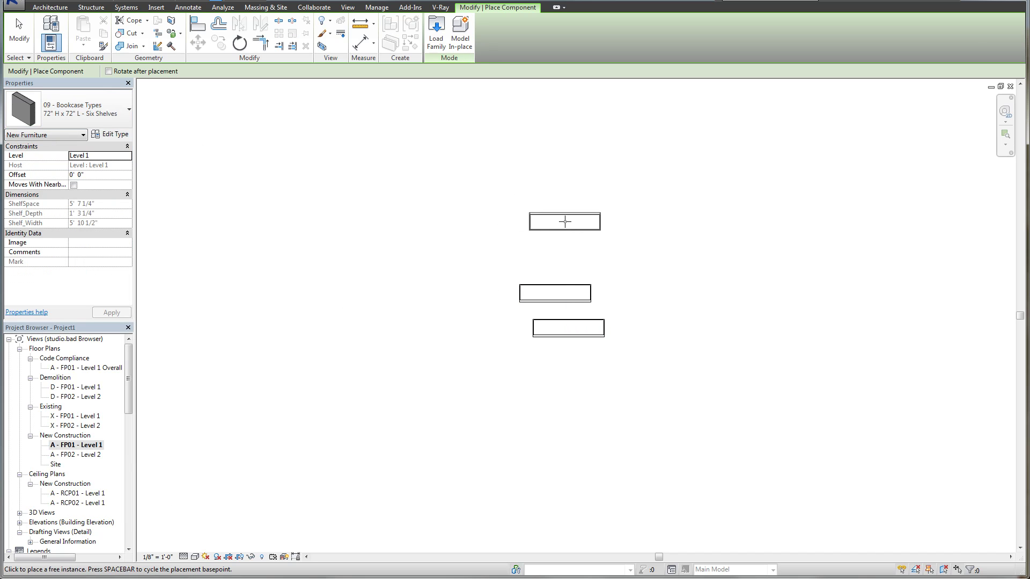
click(692, 276)
key(Escape)
key(Escape)
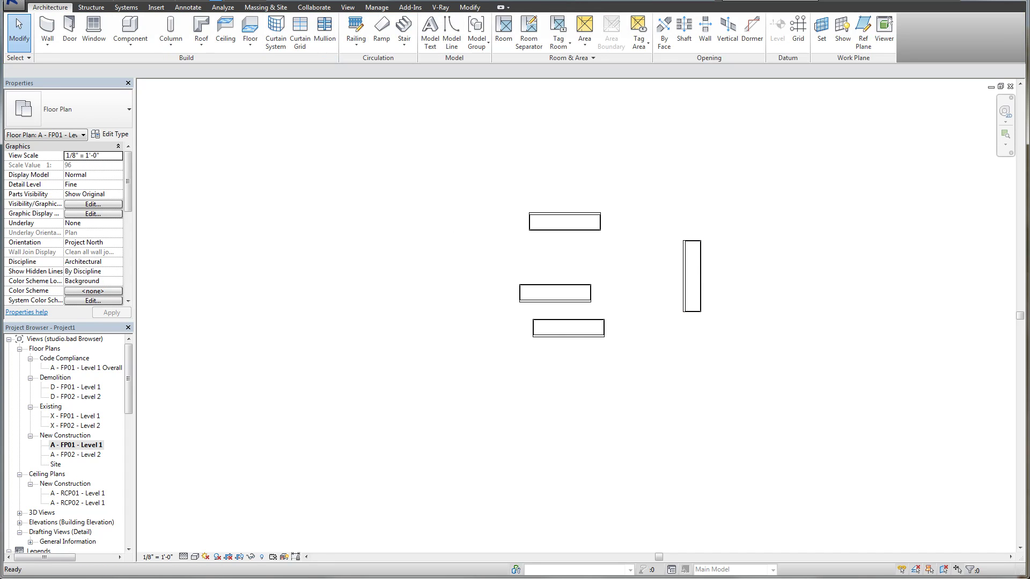
Step: Show the placed bookcases in the default 3D view, select the one set at right angles, and inspect its shelved side
click(187, 0)
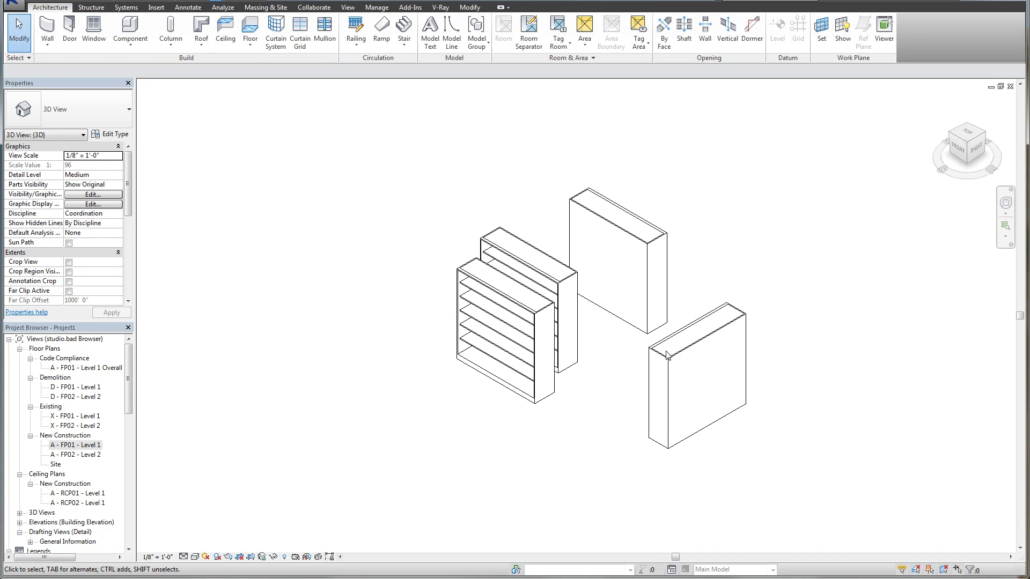
click(666, 356)
shift+middle_drag(627, 384, 179, 178)
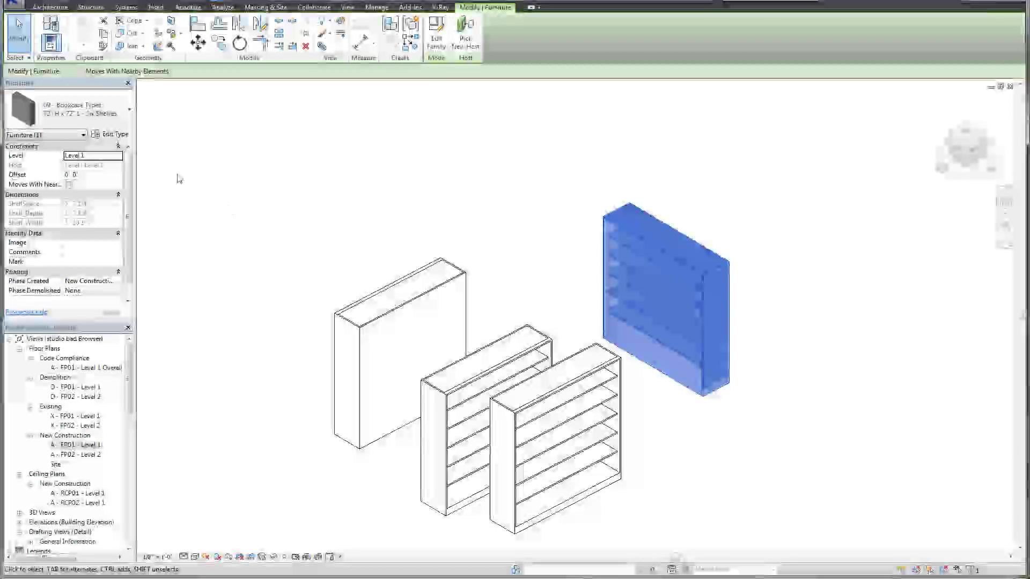
Step: Change the selected right-angled bookcase to the 36" H x 48" L - One Shelf type and inspect it beside the others in 3D
click(80, 109)
click(75, 141)
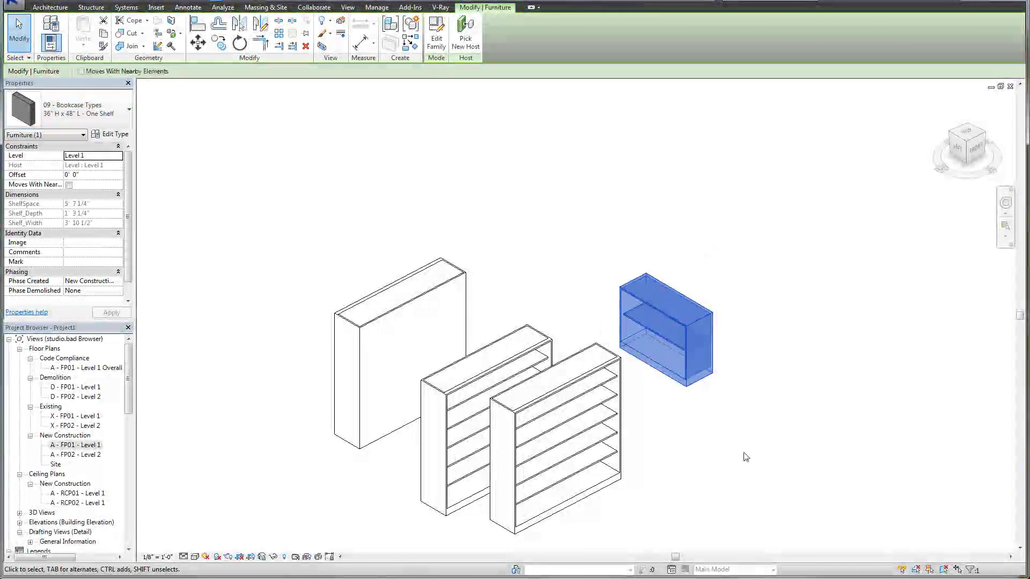
mouse_move(746, 457)
shift+middle_down()
mouse_move(680, 376)
mouse_move(847, 378)
mouse_move(721, 385)
mouse_move(745, 420)
mouse_move(731, 451)
mouse_move(691, 383)
mouse_move(736, 450)
shift+middle_up()
click(745, 413)
click(690, 384)
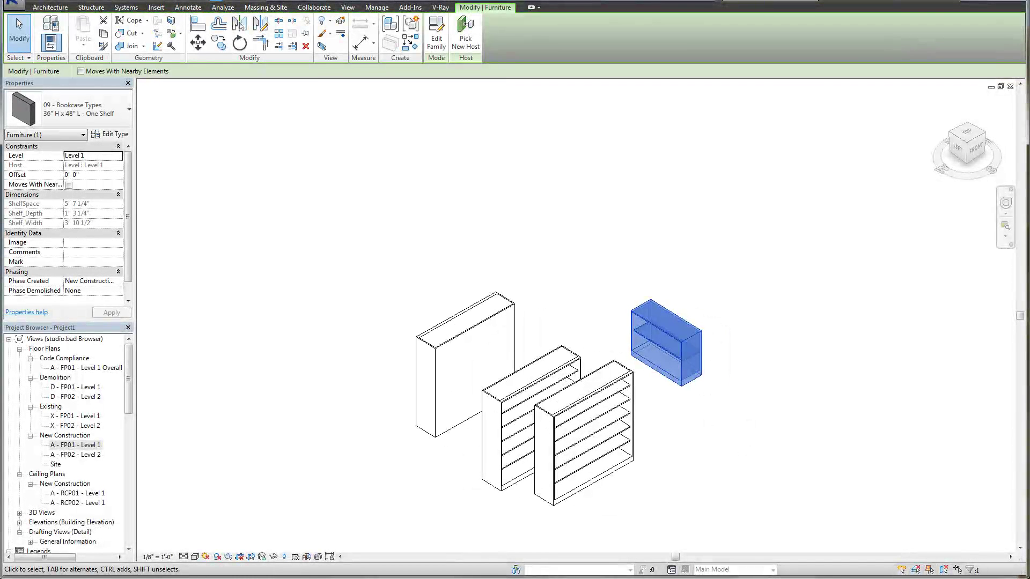
Step: Switch to the front elevation of the 09 - Bookcase Types family and review its list of defined family types
key(ctrl+Tab)
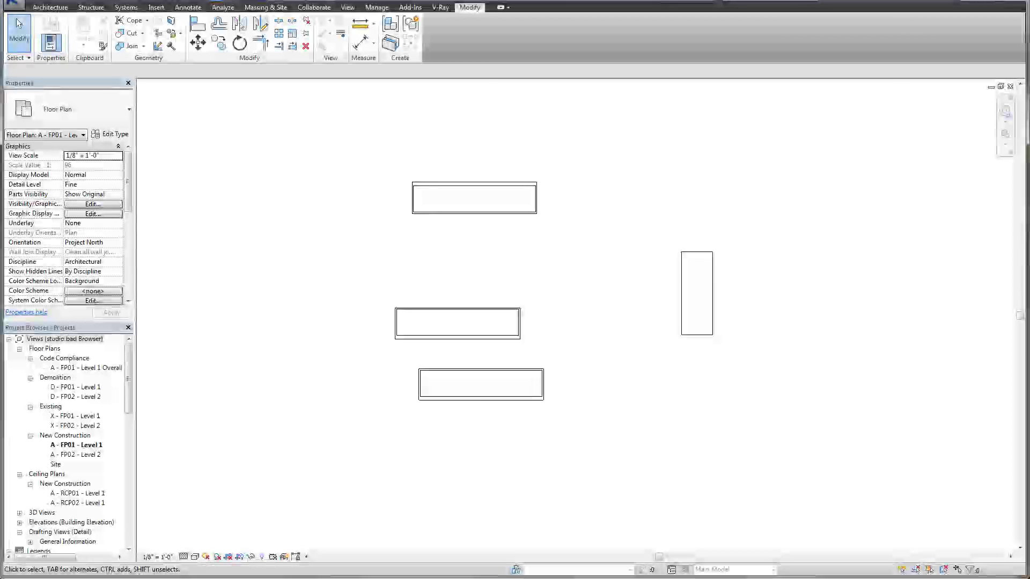
click(242, 1)
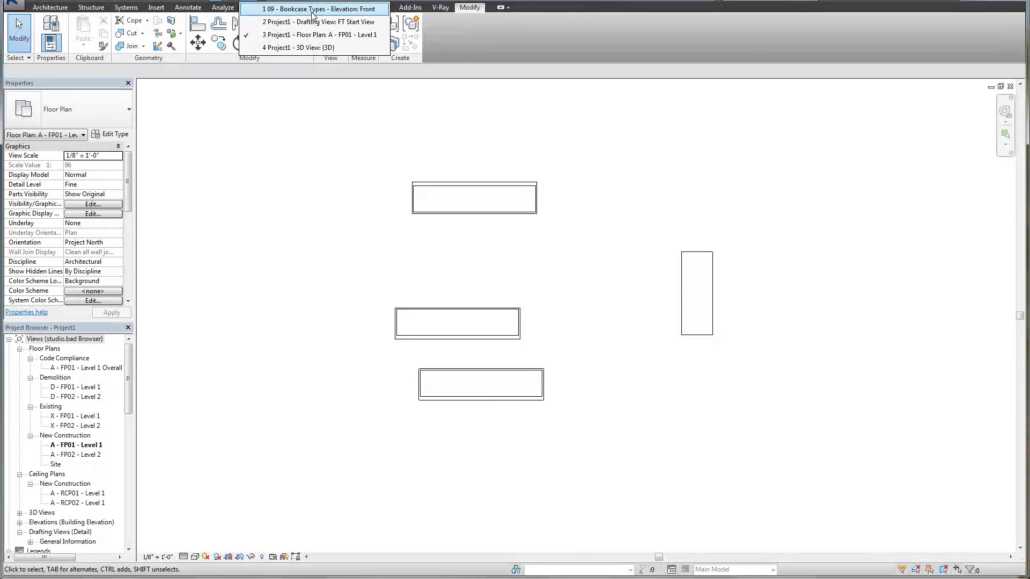
click(329, 10)
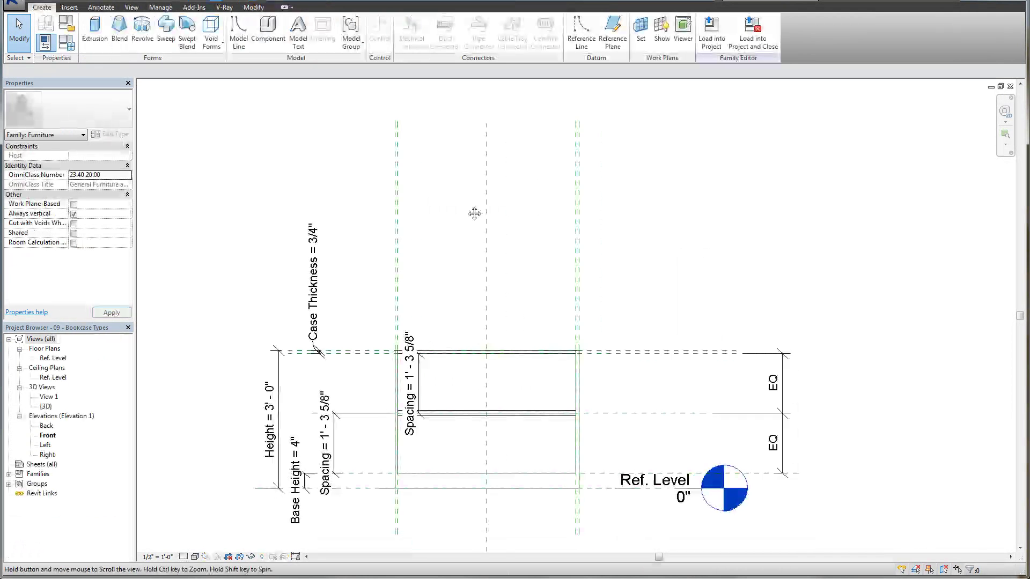
click(69, 23)
click(307, 118)
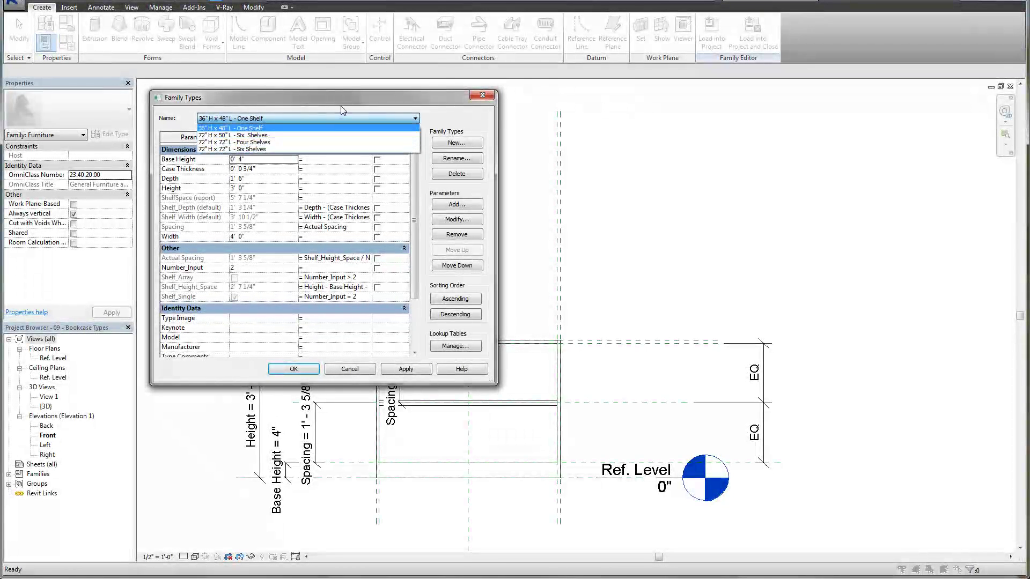
click(472, 94)
click(294, 369)
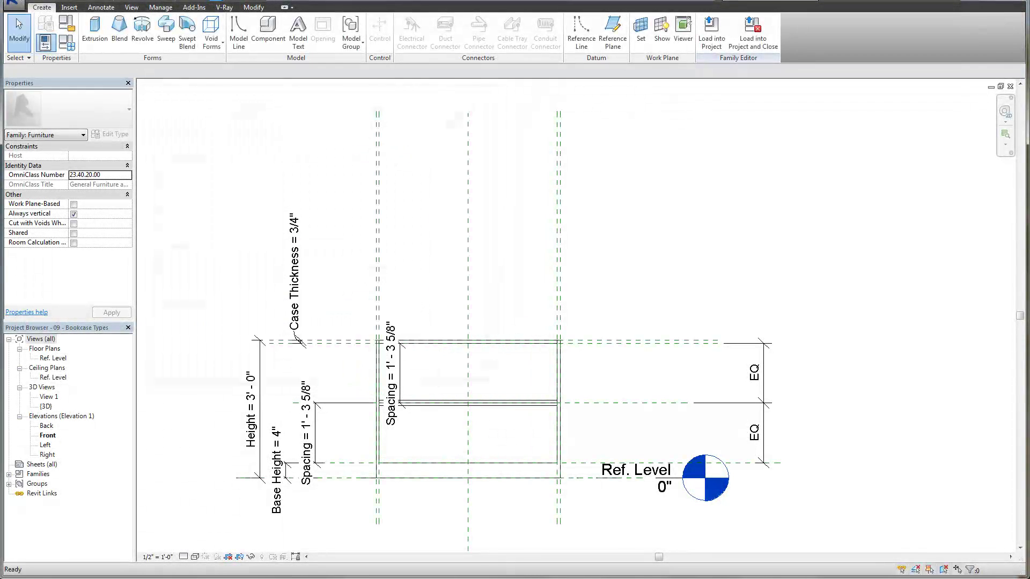
Step: Export the family types as the text file 09 - Bookcase Types in the Sample Files folder, replacing the existing one
click(17, 5)
mouse_move(40, 145)
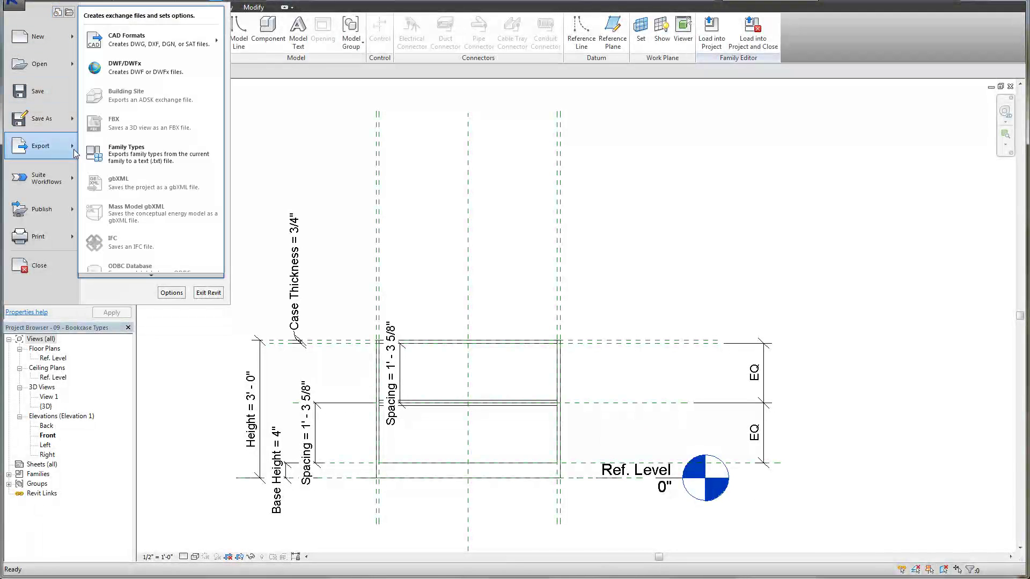
click(159, 165)
click(339, 163)
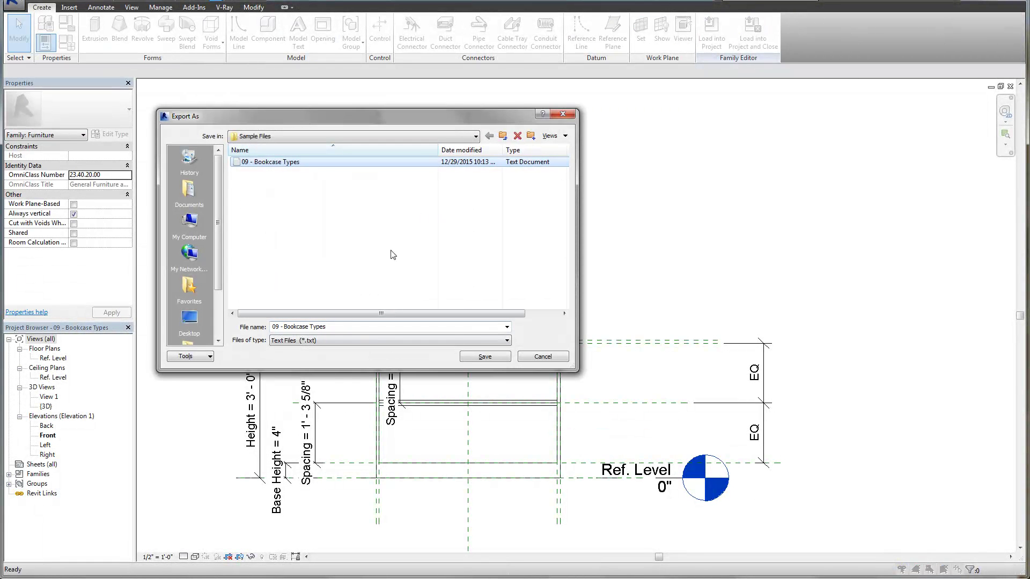
click(485, 356)
click(708, 382)
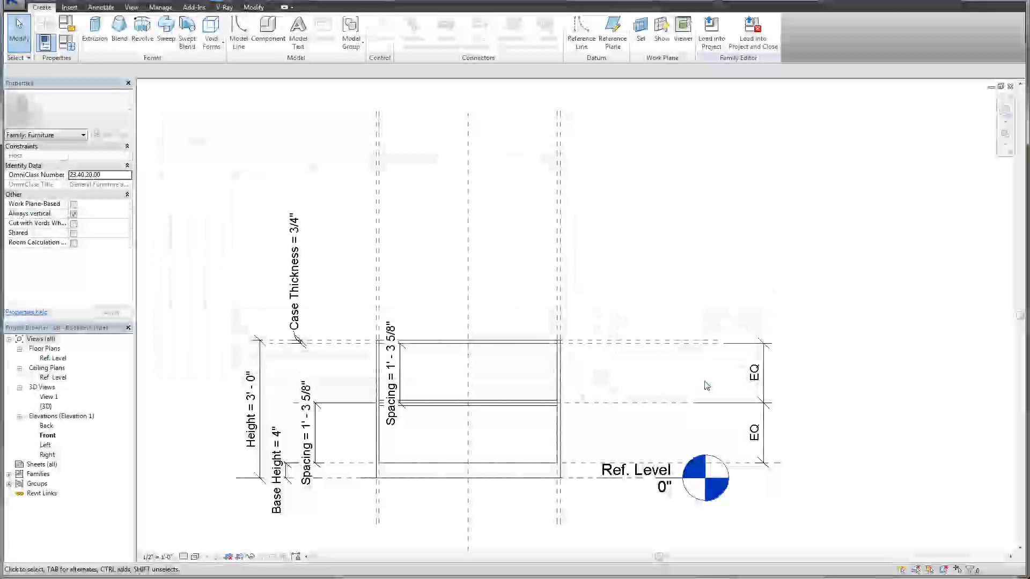
Step: Return to the project's Level 1 floor plan, start loading the 09 - Bookcase Types family, and examine its type catalog in an enlarged Specify Types dialog
middle_drag(526, 209, 501, 197)
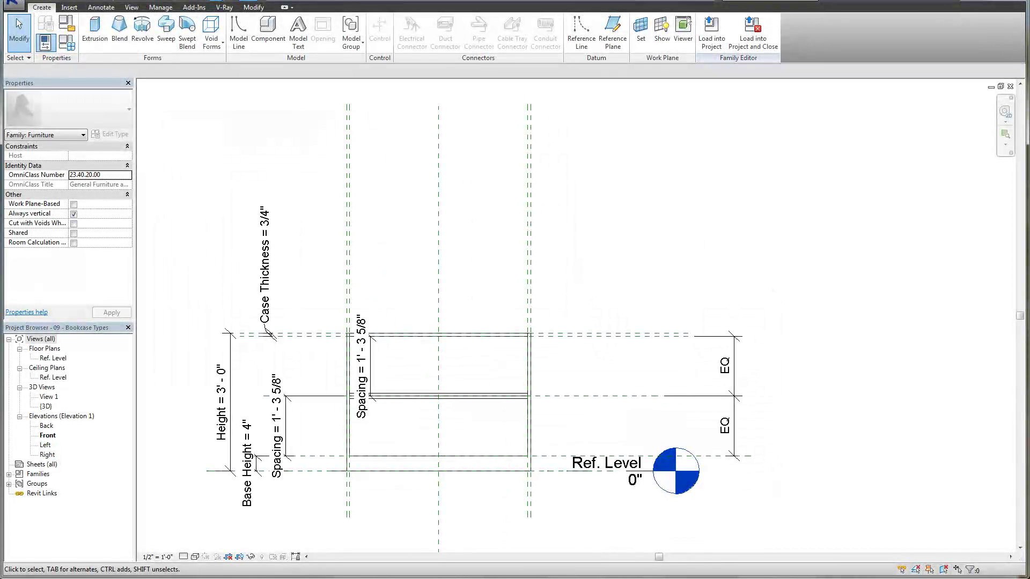
click(286, 7)
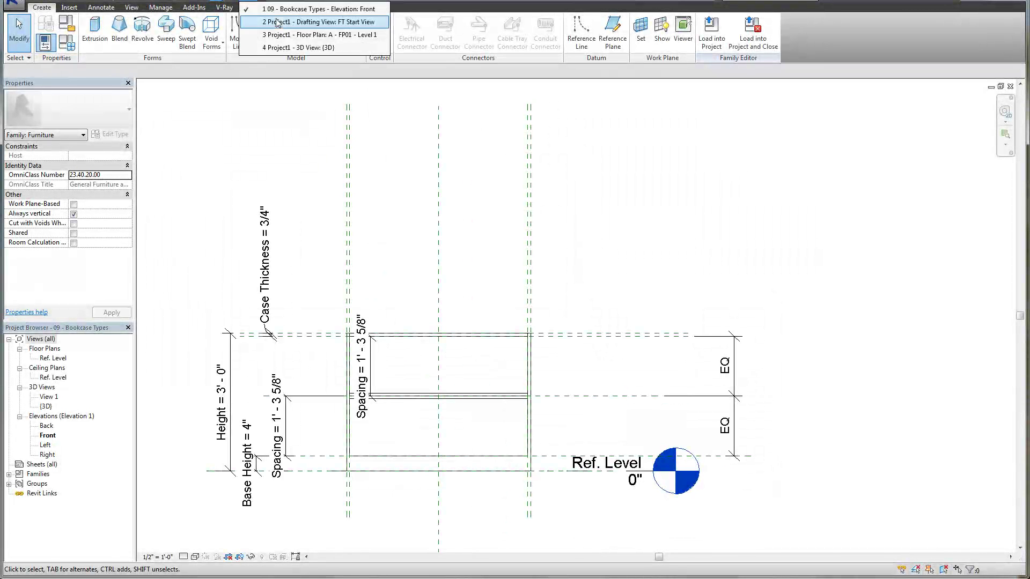
click(309, 36)
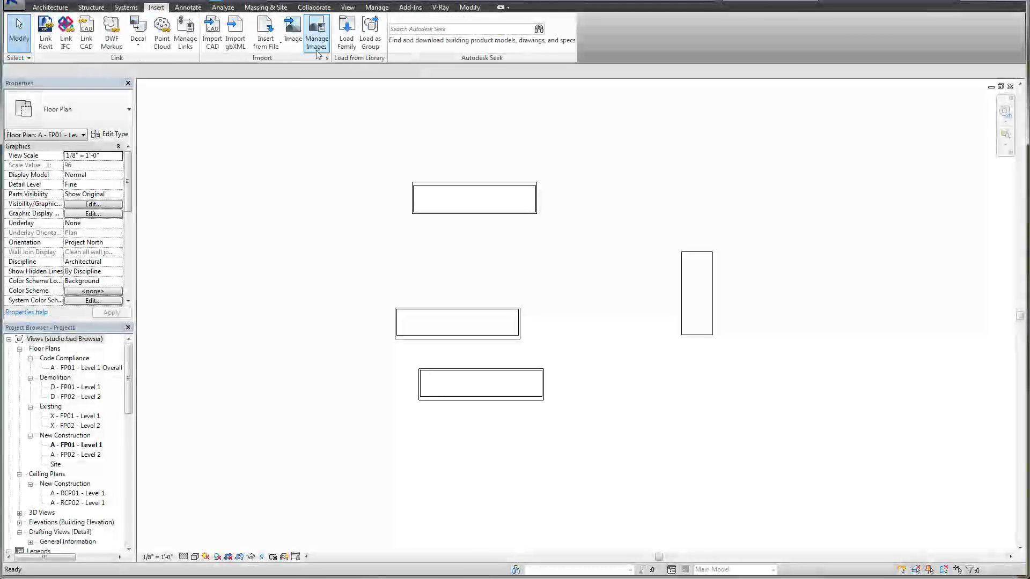
click(347, 34)
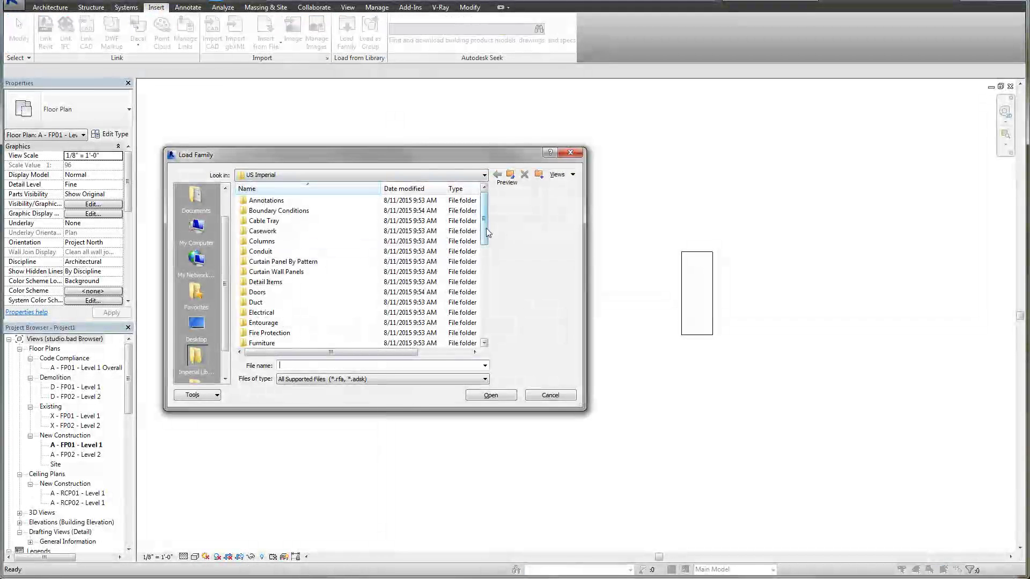
scroll(488, 232, down, 7)
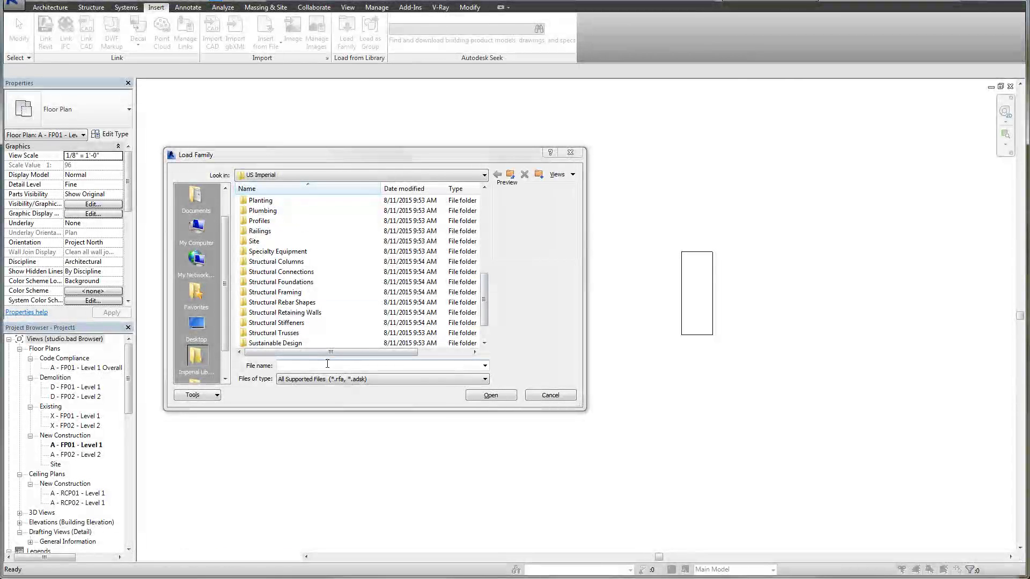
click(491, 396)
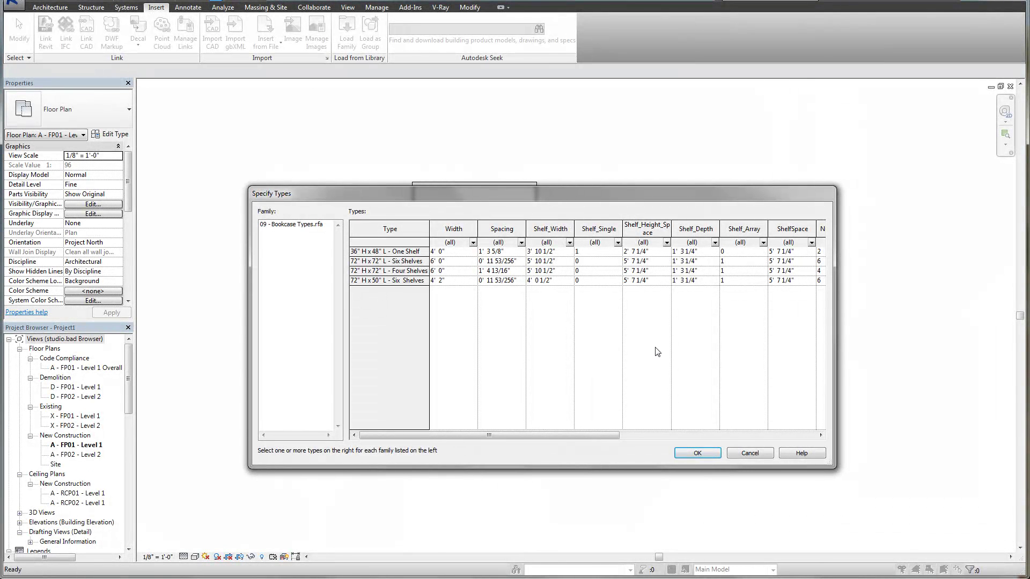
mouse_move(505, 436)
mouse_down()
mouse_move(706, 436)
mouse_move(485, 437)
mouse_up()
drag(834, 468, 810, 524)
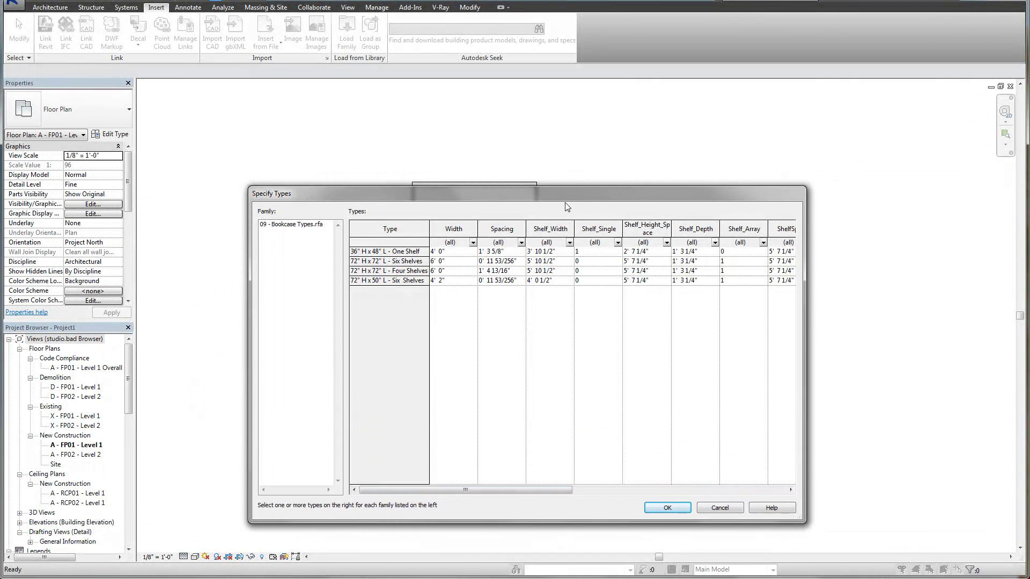